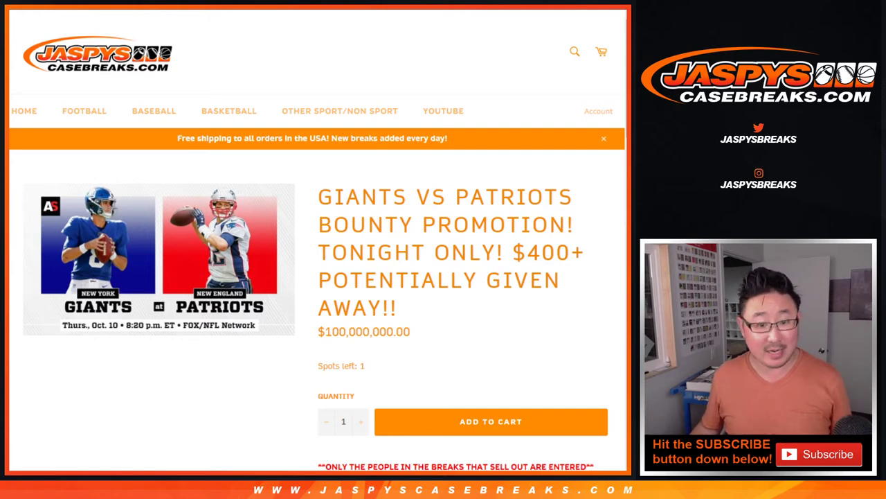
- Scroll down the Giants vs Patriots promo page and highlight the eligible breaks
scroll(318, 241, "down", 3)
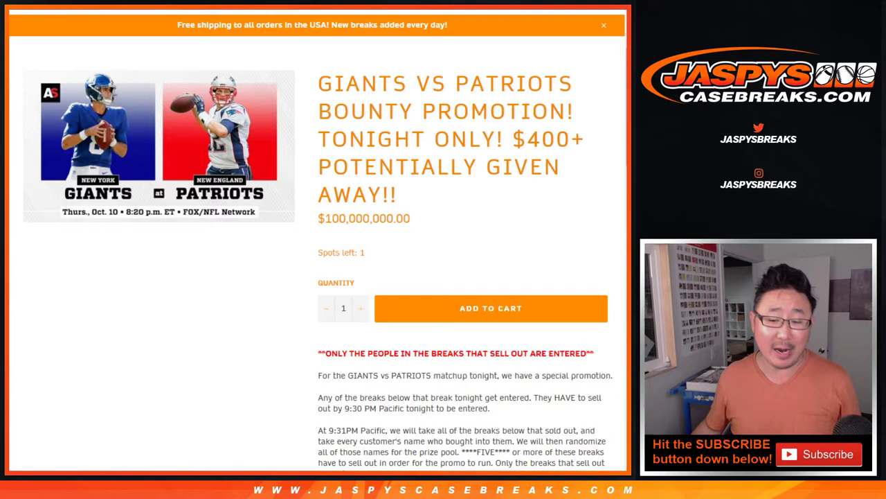
scroll(318, 249, "down", 10)
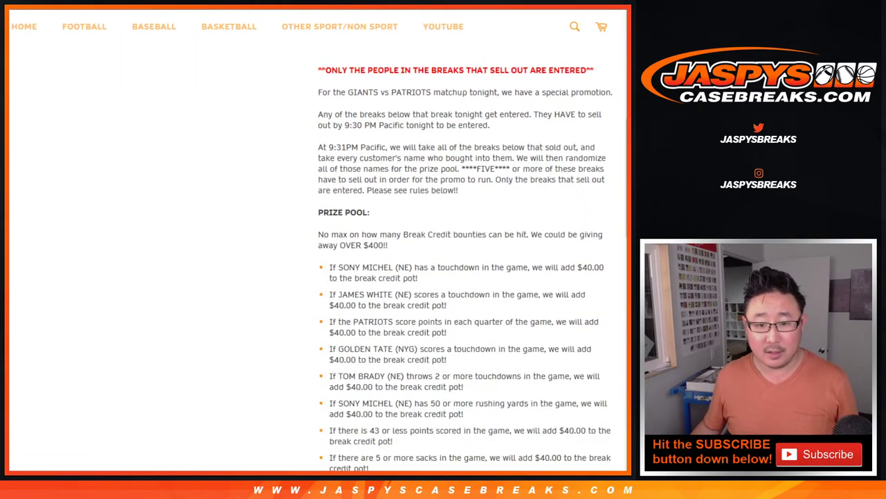
scroll(465, 256, "down", 3)
left_click_drag(375, 186, 408, 341)
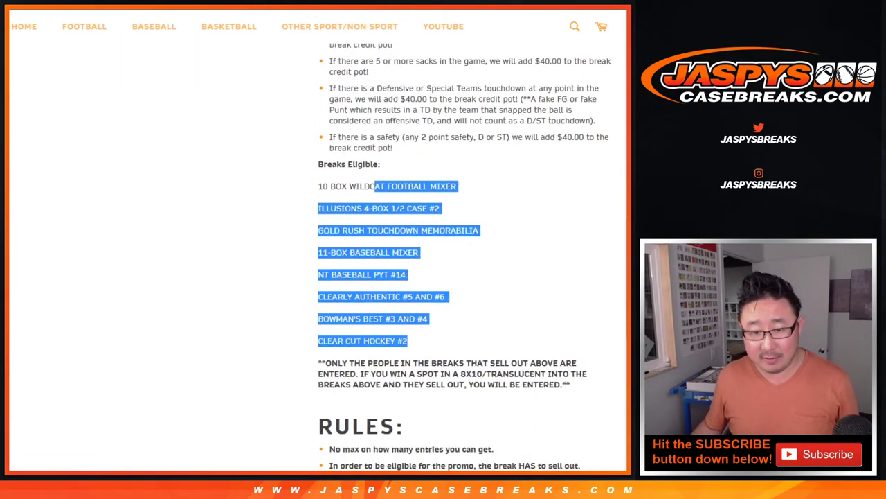
- Highlight the prize-pool bullets, then bring up the SUGGESTED BREAKS spreadsheet
scroll(465, 256, "up", 5)
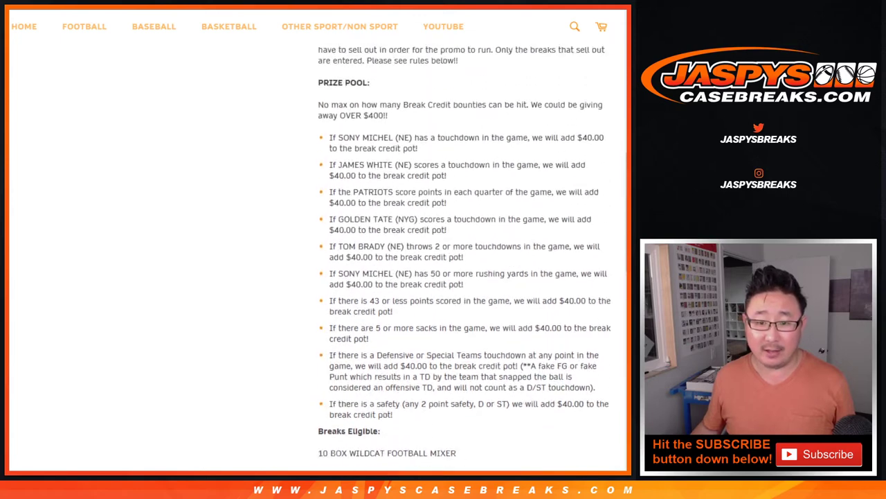
left_click_drag(395, 153, 393, 431)
left_click(393, 431)
scroll(466, 256, "up", 8)
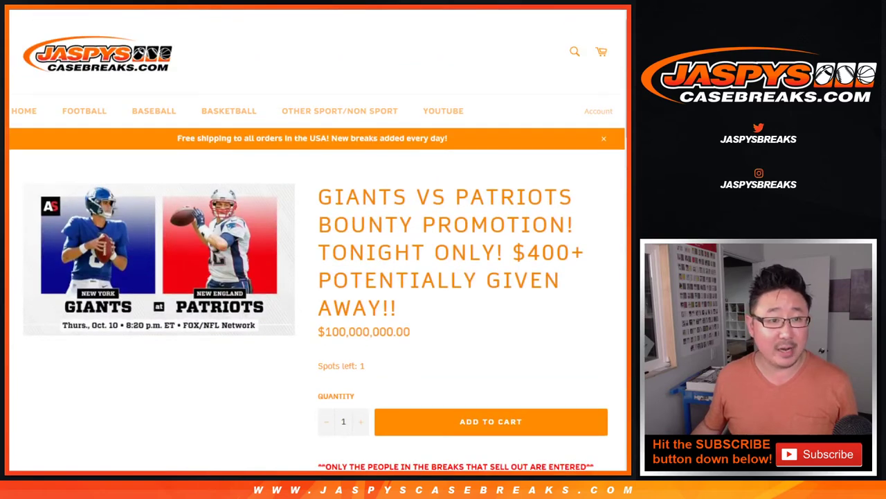
key("ctrl+Tab")
- Scroll to the prop bets and mark the hit bounties in B35, B38, B39 and B42
scroll(317, 272, "down", 2)
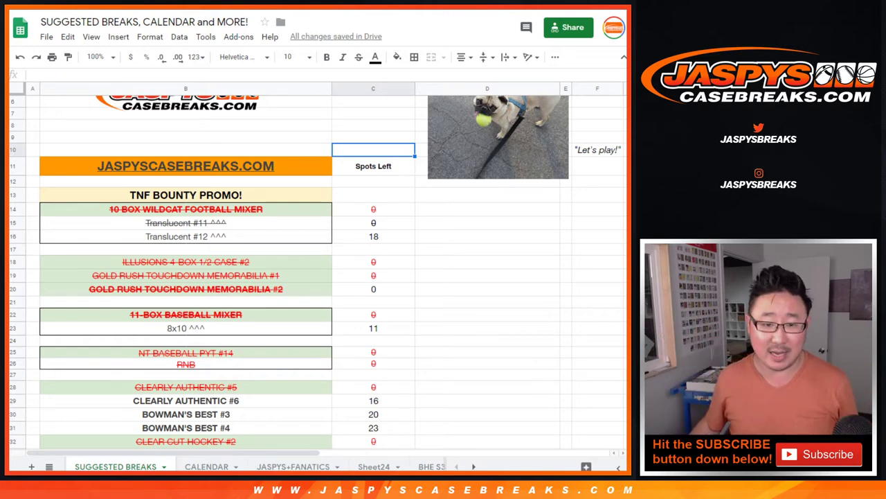
scroll(318, 273, "down", 5)
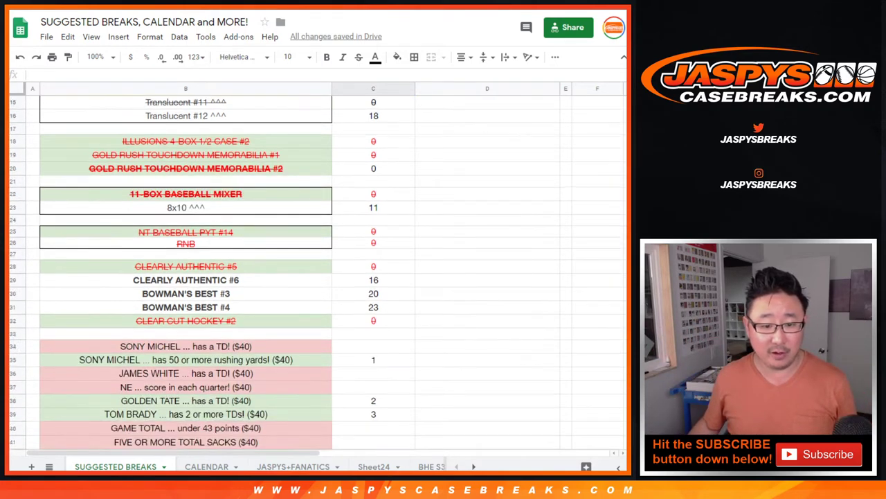
scroll(318, 273, "down", 1)
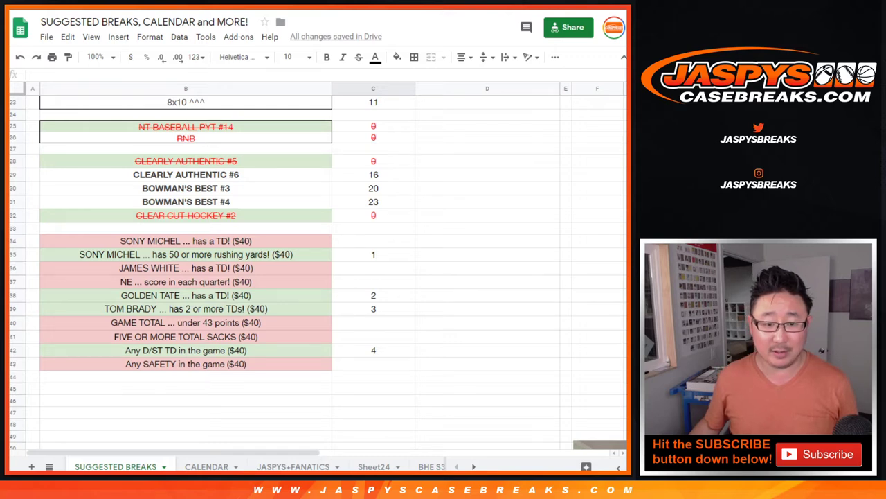
left_click(186, 255)
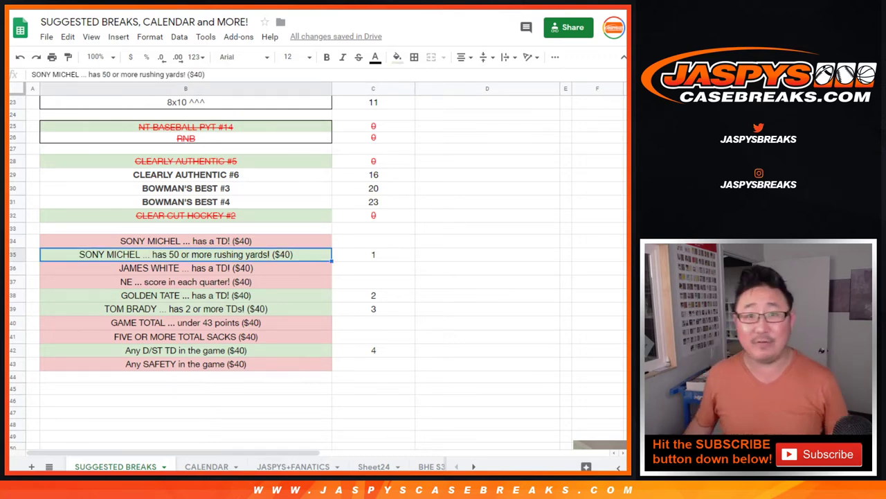
left_click(186, 295)
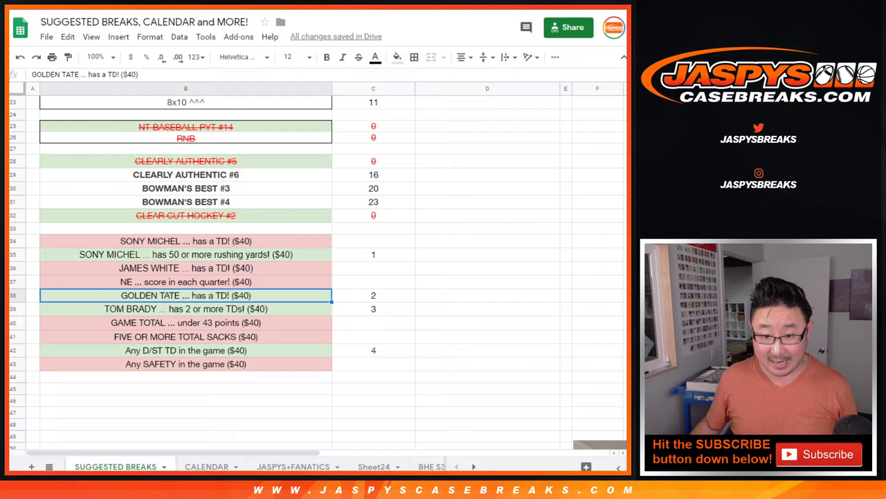
left_click(186, 309)
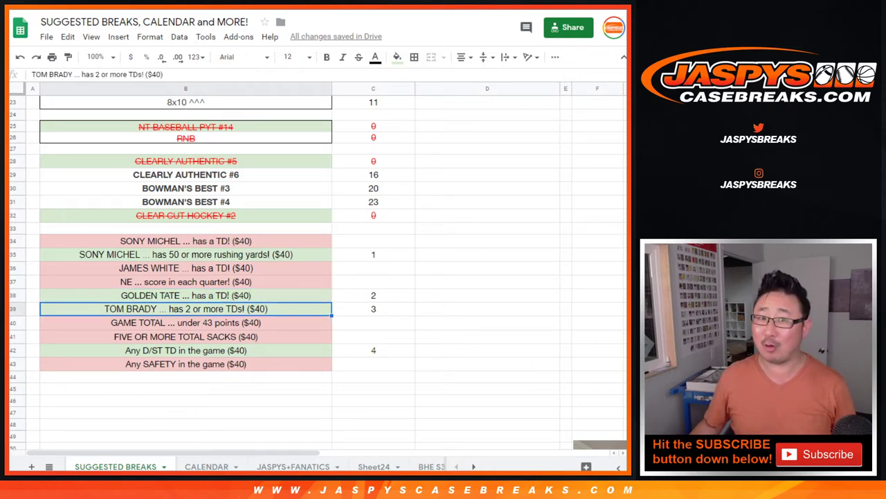
left_click(186, 350)
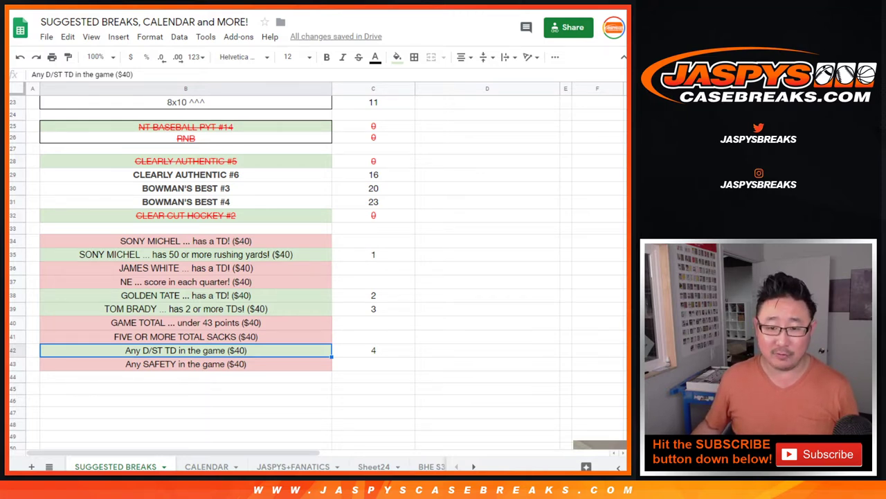
- Select the hit numbers in C35:C42, then show the Break Credit Promo spreadsheet
left_click(374, 254)
left_click(373, 350, "shift")
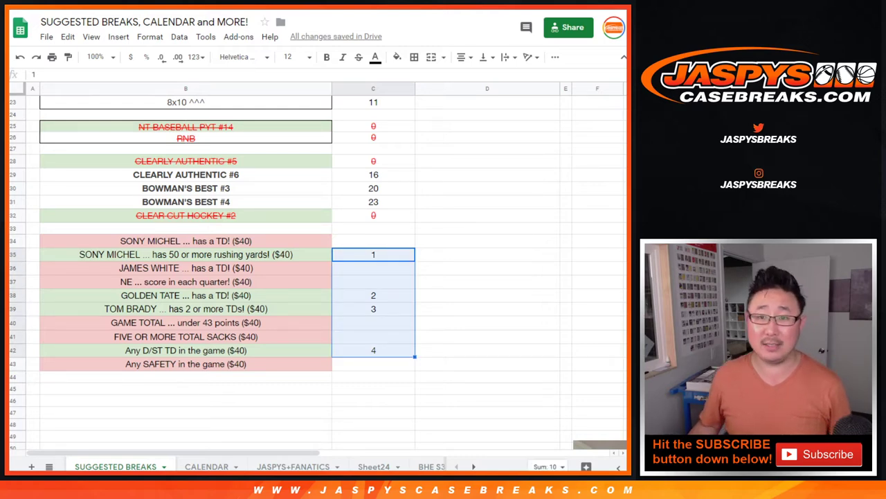
key("ctrl+Tab")
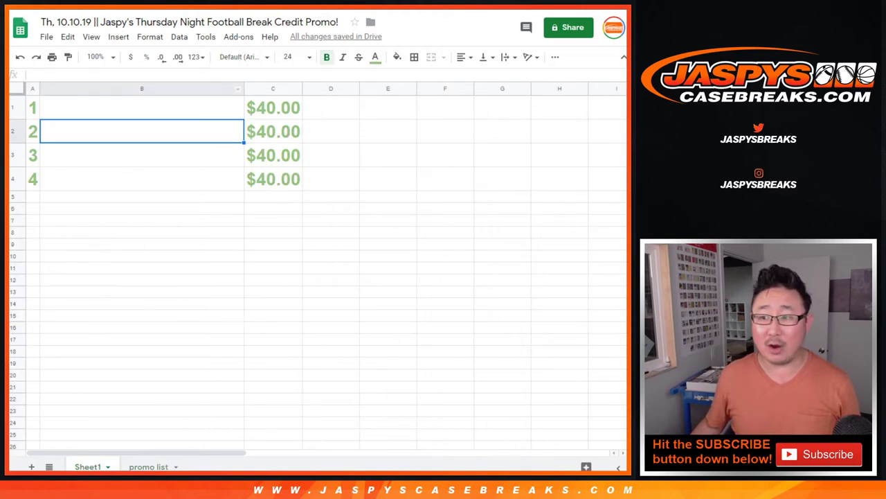
- Select the buyer names in column A of the Wildcat Football Mixer sheet
left_click(142, 89)
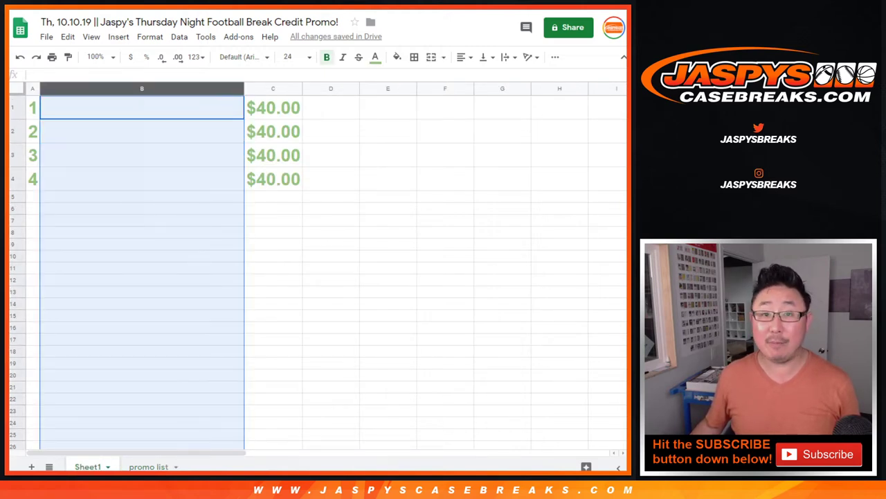
left_click(142, 155)
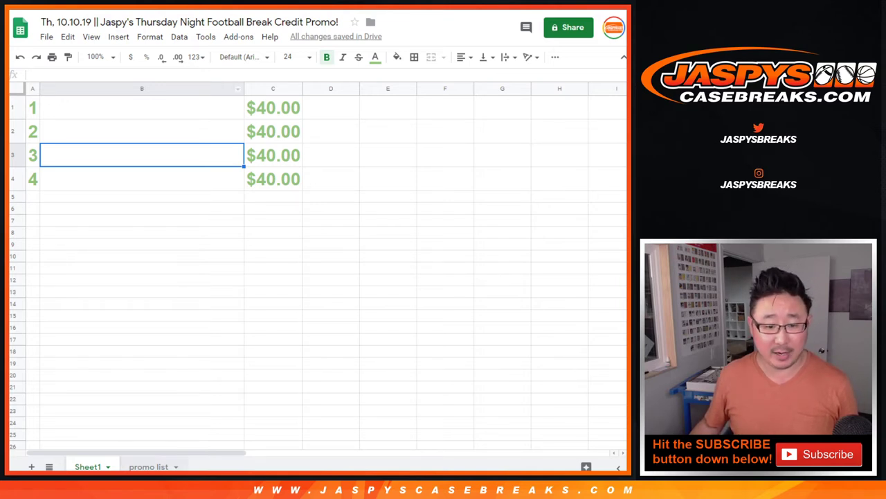
key("ctrl+shift+Page_Down")
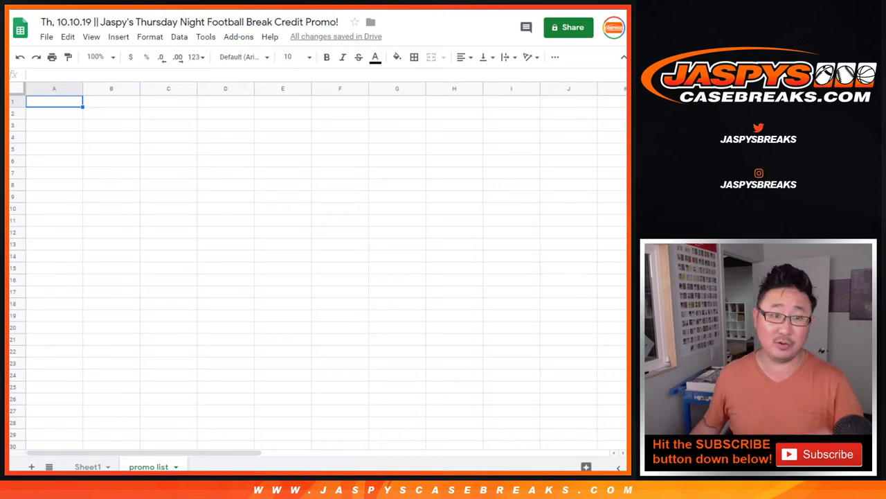
key("ctrl+Tab")
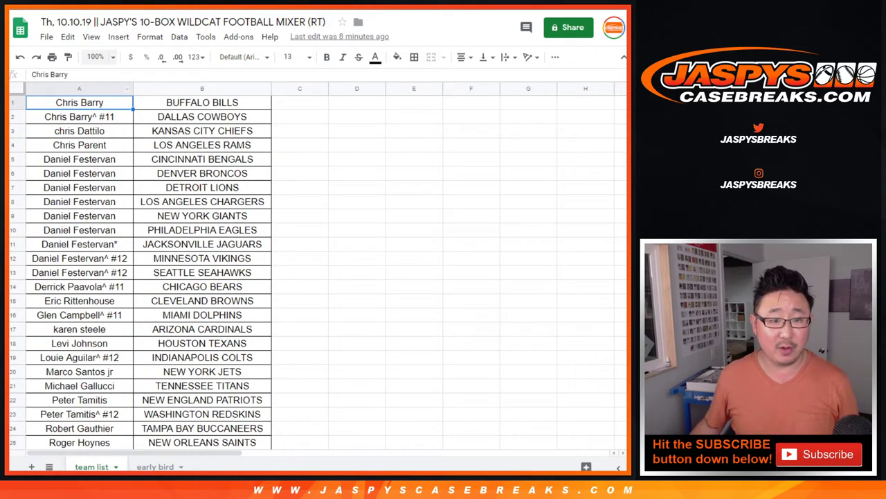
scroll(319, 270, "down", 4)
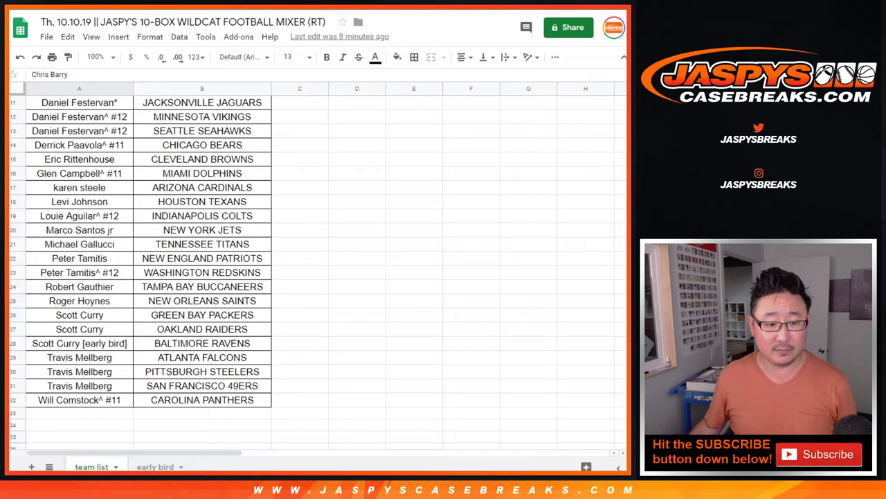
left_click(79, 88)
- Paste the 32 mixer names into the promo list's column A and auto-fit its width
scroll(277, 270, "up", 4)
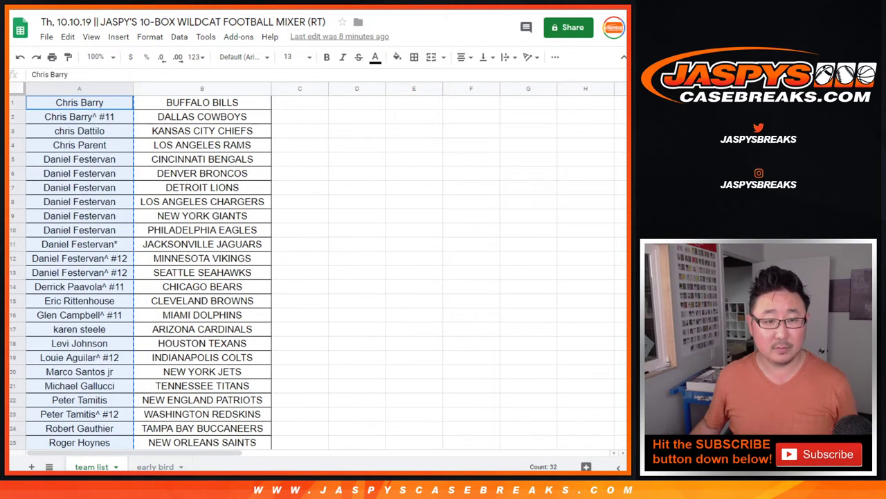
scroll(319, 270, "down", 5)
scroll(318, 270, "up", 5)
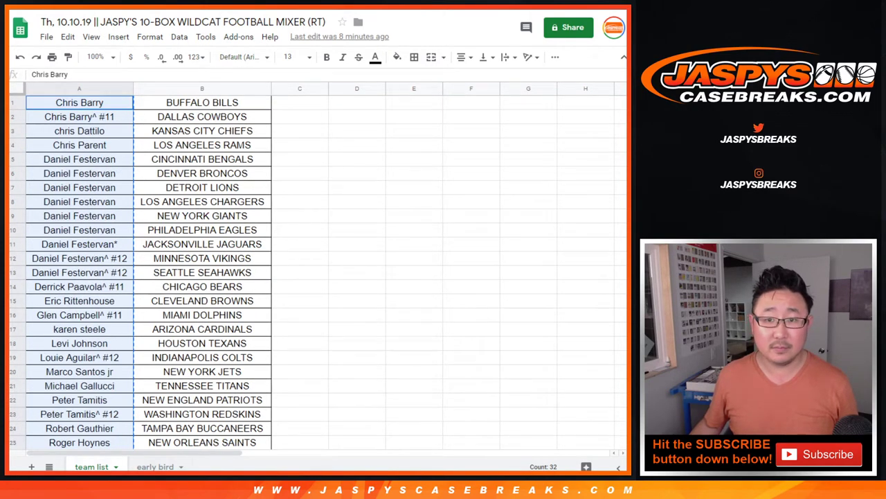
key("ctrl+Tab")
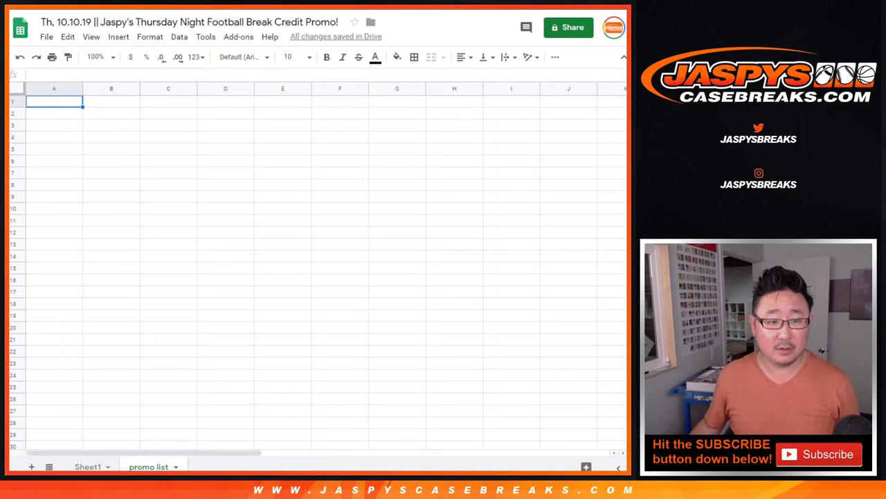
key("ctrl+v")
scroll(319, 270, "down", 8)
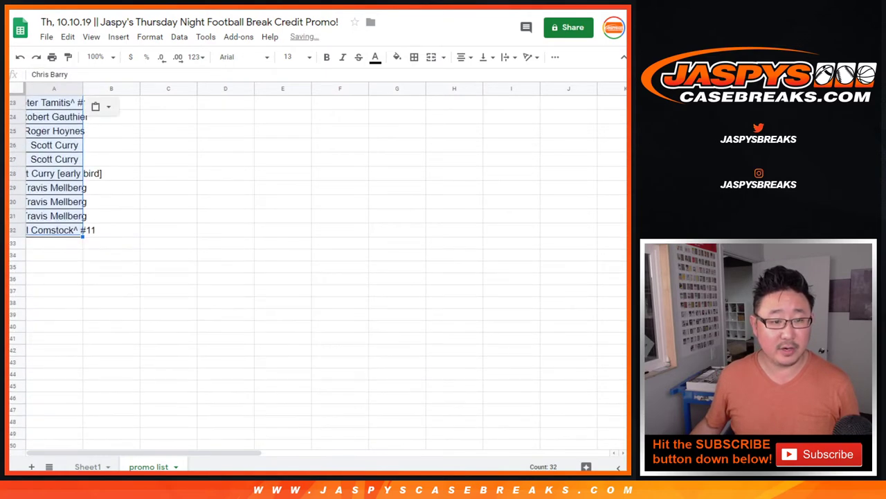
double_click(83, 89)
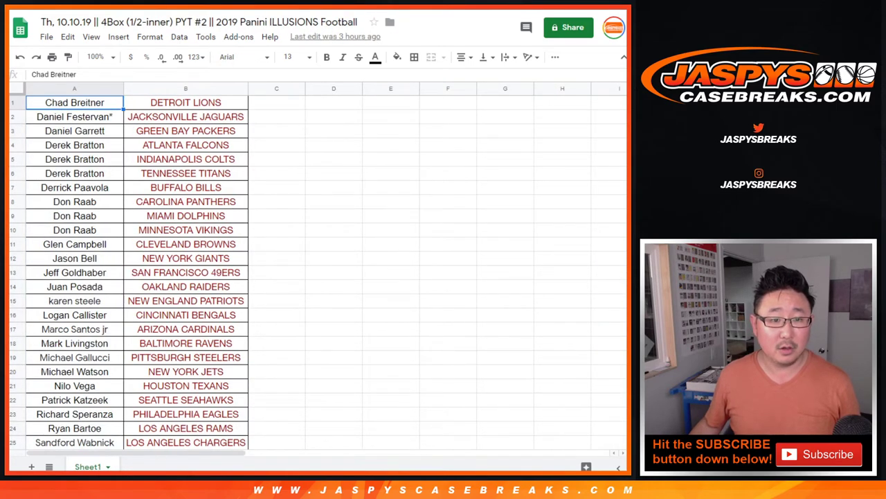
- Copy the 32 ILLUSIONS buyer names and paste them below the first list at A65
scroll(129, 273, "down", 3)
key("ctrl+shift+Down")
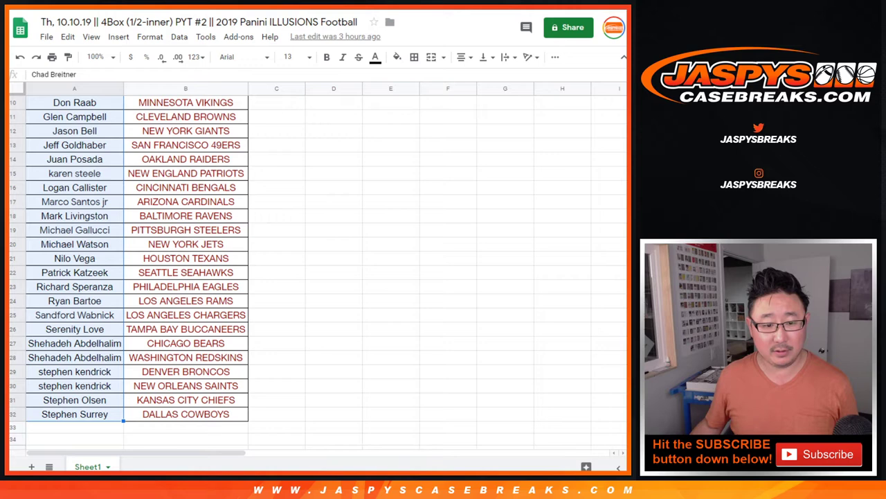
scroll(130, 273, "up", 3)
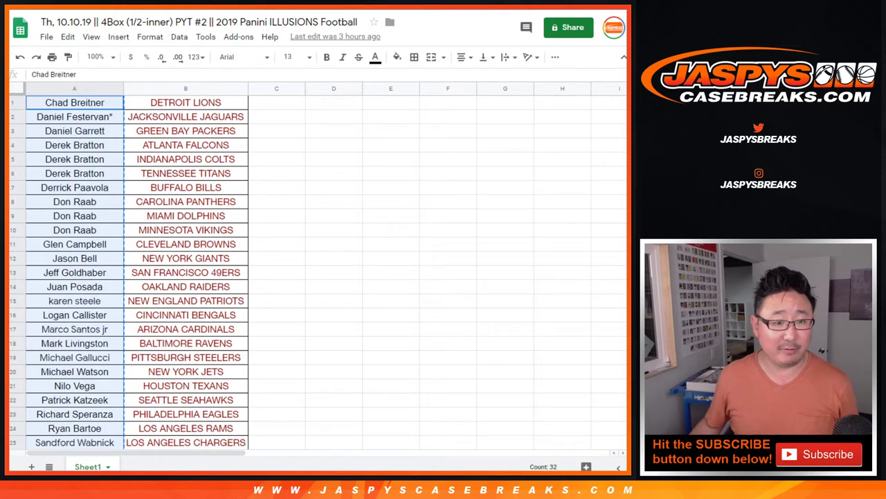
key("ctrl+Tab")
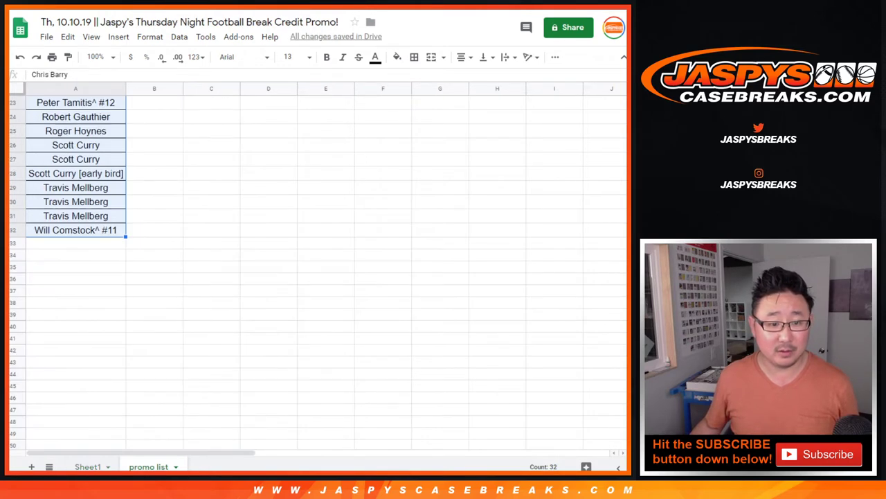
left_click(75, 242)
scroll(75, 277, "down", 8)
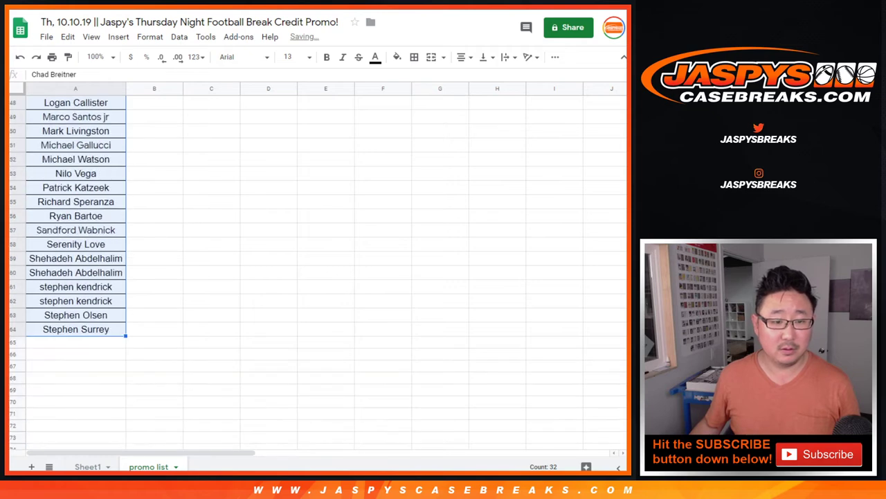
scroll(312, 277, "down", 2)
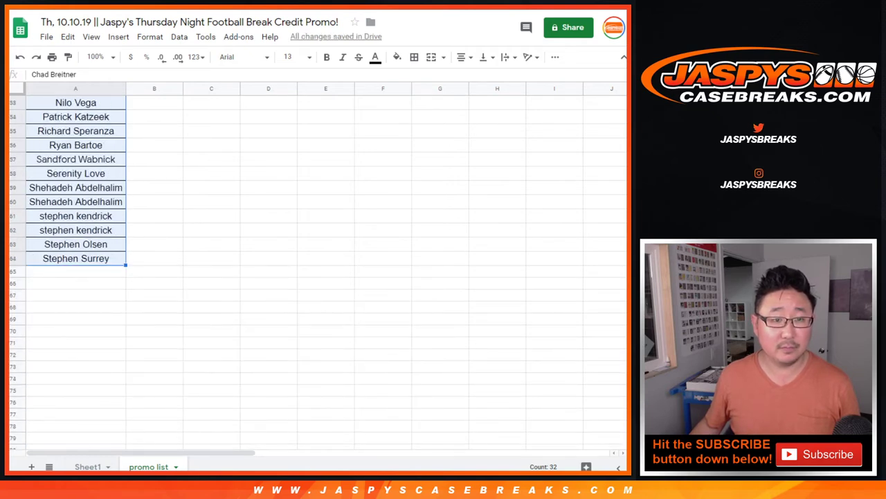
- Copy the Gold Rush TOUCHDOWN entrant names and paste them below, filling the list to row 96
key("ctrl+shift+Tab")
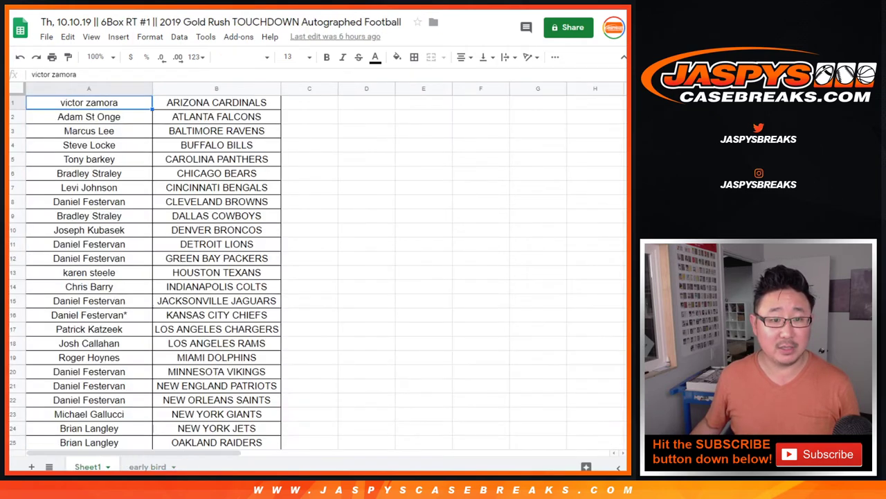
scroll(249, 277, "down", 4)
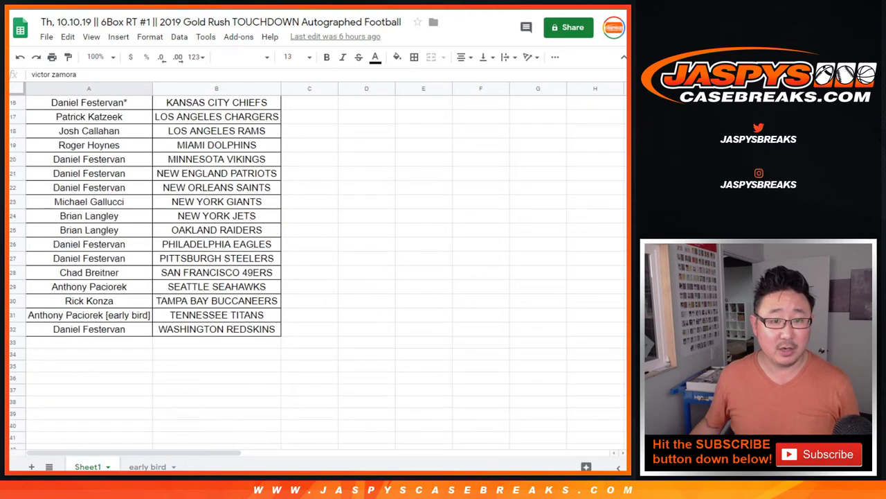
key("ctrl+space")
key("ctrl+c")
scroll(152, 270, "up", 4)
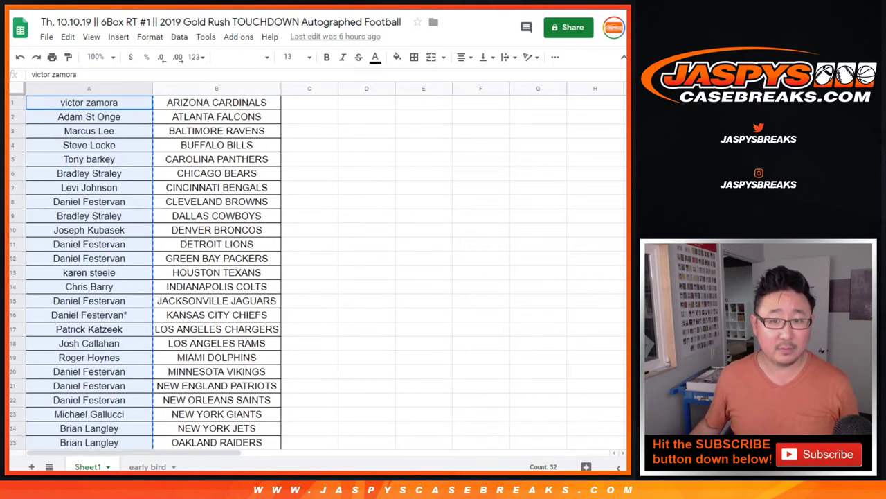
key("ctrl+Tab")
left_click(76, 272)
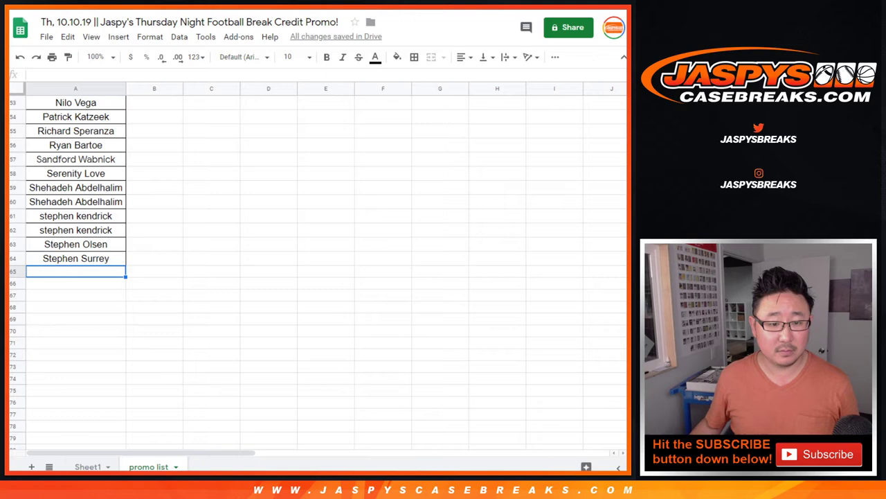
key("ctrl+v")
scroll(312, 271, "down", 5)
left_click(75, 252)
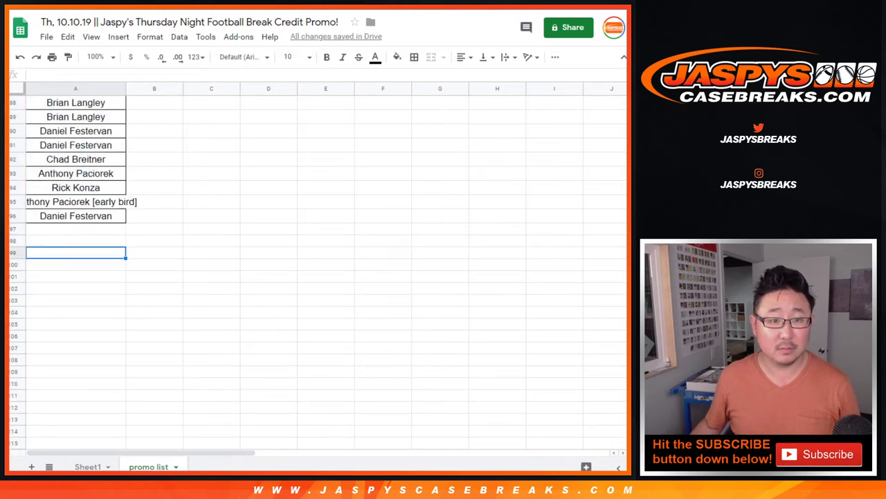
key("ctrl+Tab")
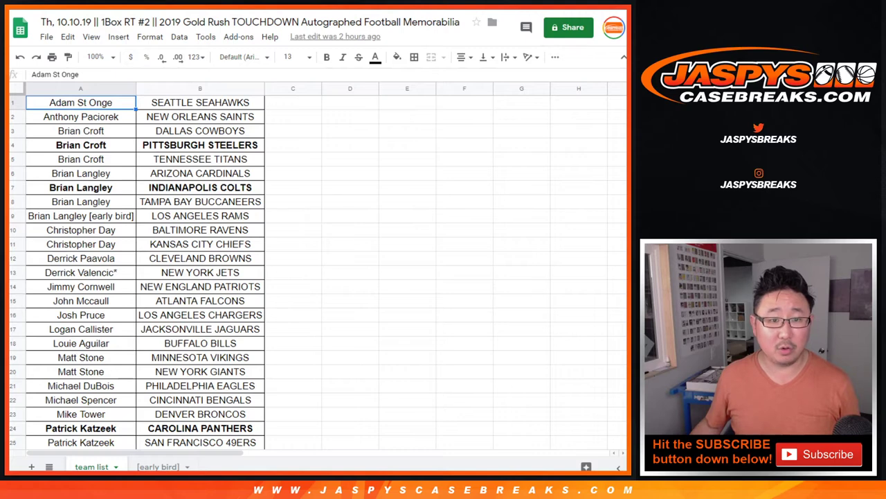
- Paste the 32 1Box RT #2 names at A97 and auto-fit column A
scroll(312, 270, "down", 4)
key("ctrl+shift+Down")
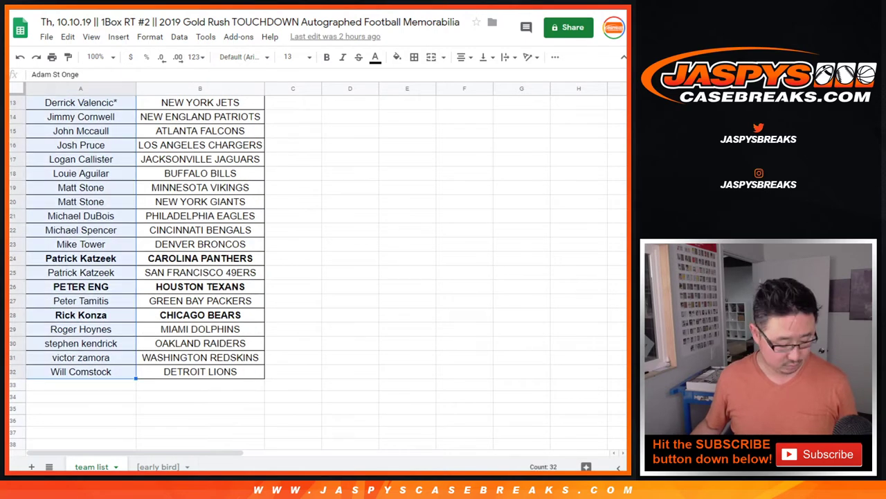
key("ctrl+c")
scroll(312, 270, "up", 4)
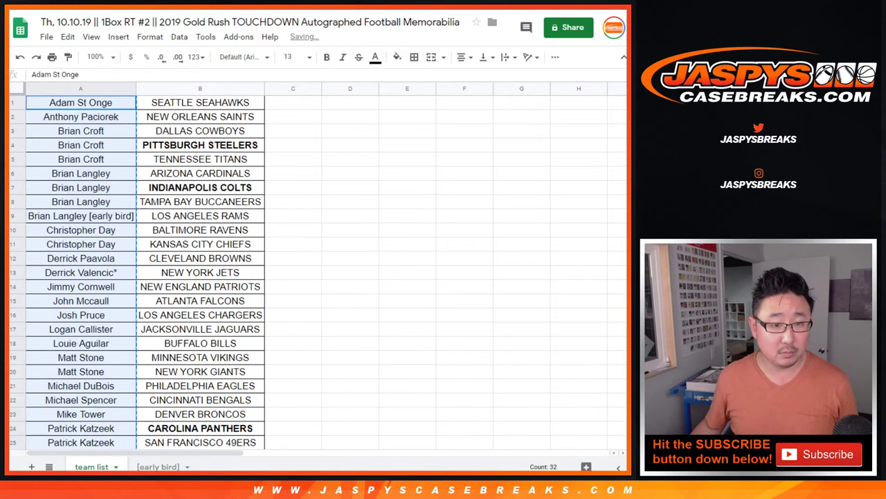
key("ctrl+shift+Tab")
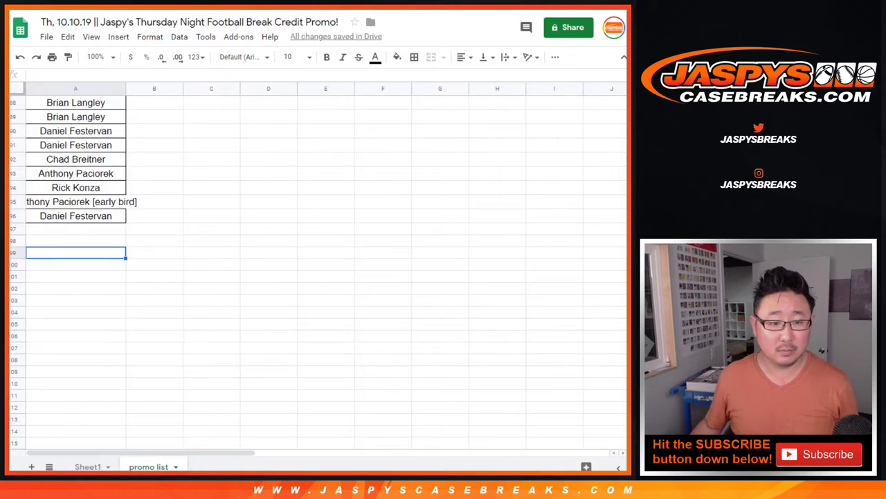
left_click(75, 230)
key("ctrl+v")
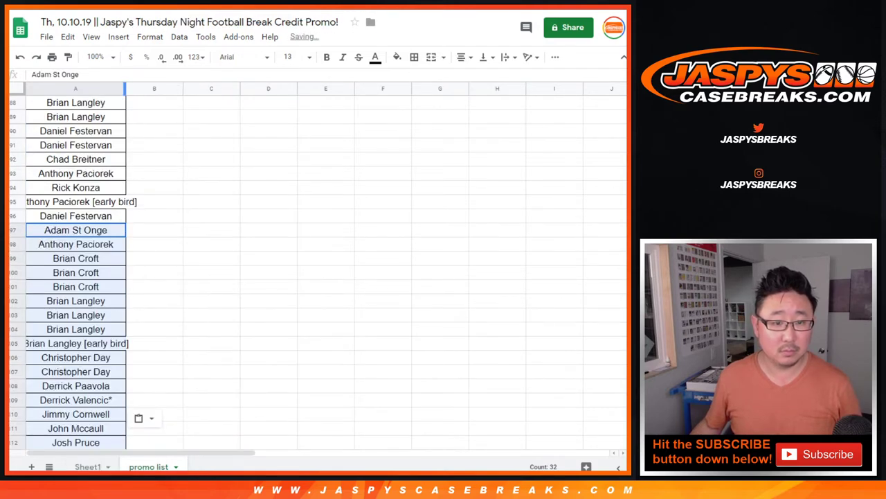
double_click(126, 89)
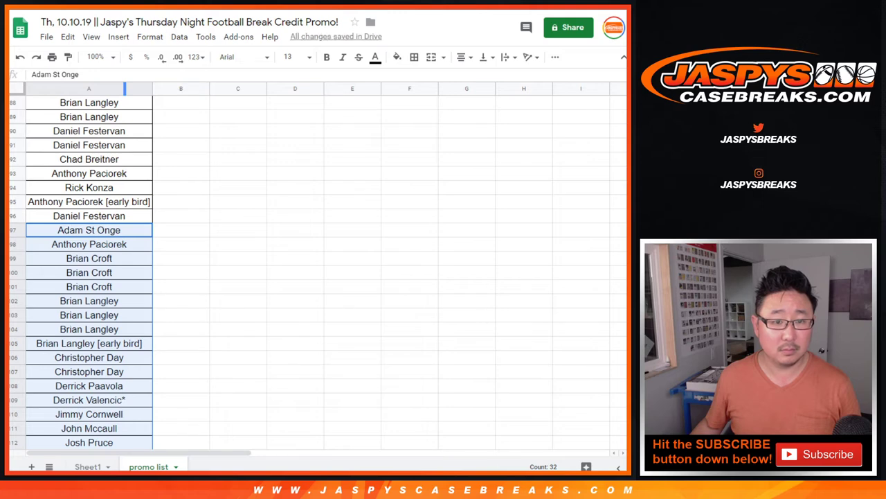
- Append the 30 baseball mixer names to the promo list starting at A129
key("ctrl+Tab")
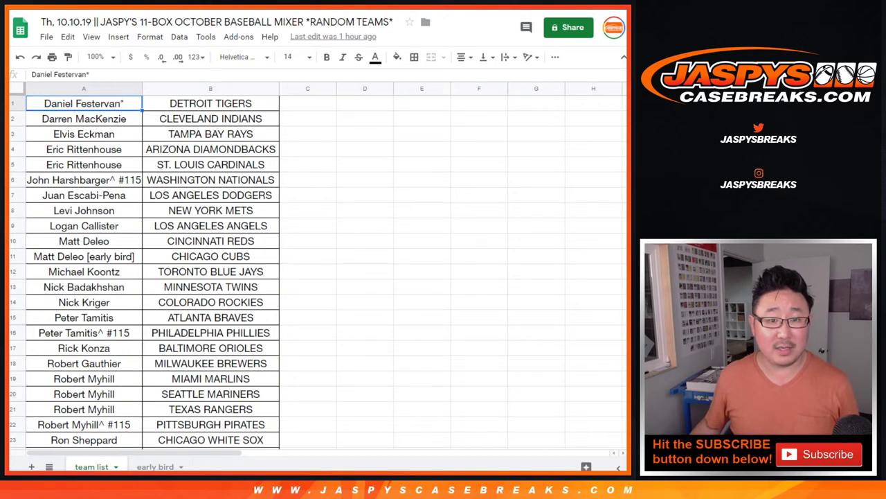
scroll(319, 270, "down", 3)
key("ctrl+shift+Down")
scroll(144, 270, "up", 5)
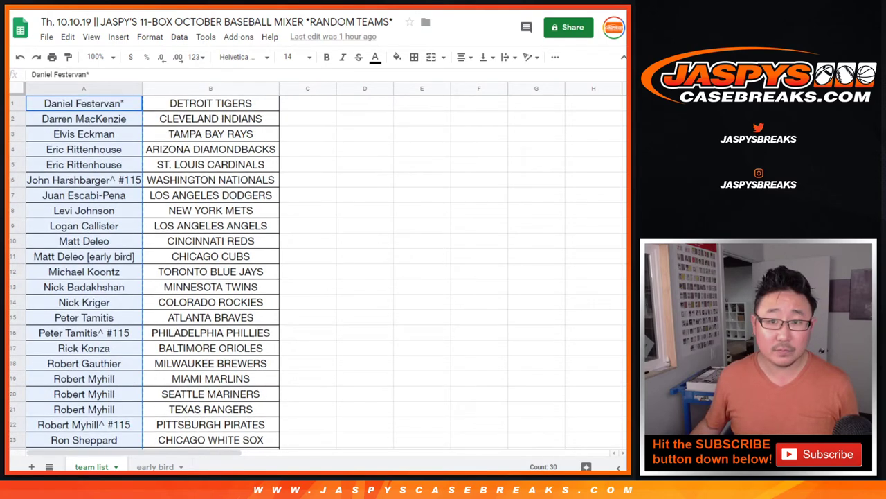
key("ctrl+Tab")
scroll(318, 270, "down", 3)
scroll(318, 270, "down", 5)
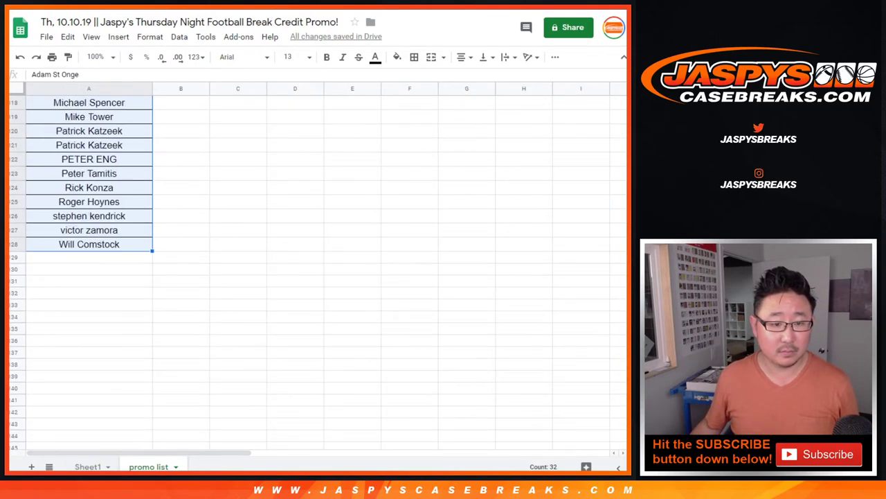
left_click(88, 257)
key("ctrl+v")
scroll(319, 270, "down", 8)
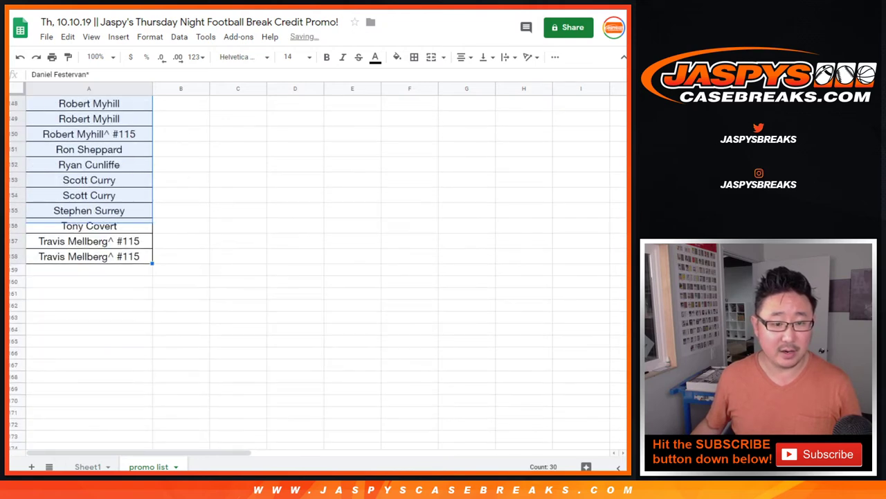
left_click(88, 270)
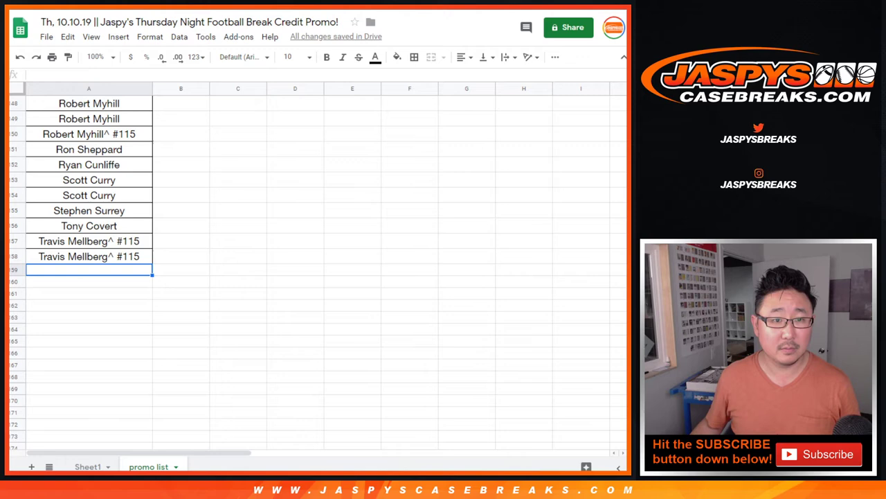
key("ctrl+Tab")
- Copy the 30 National Treasures names and paste them at A159 of the promo list
scroll(318, 270, "down", 4)
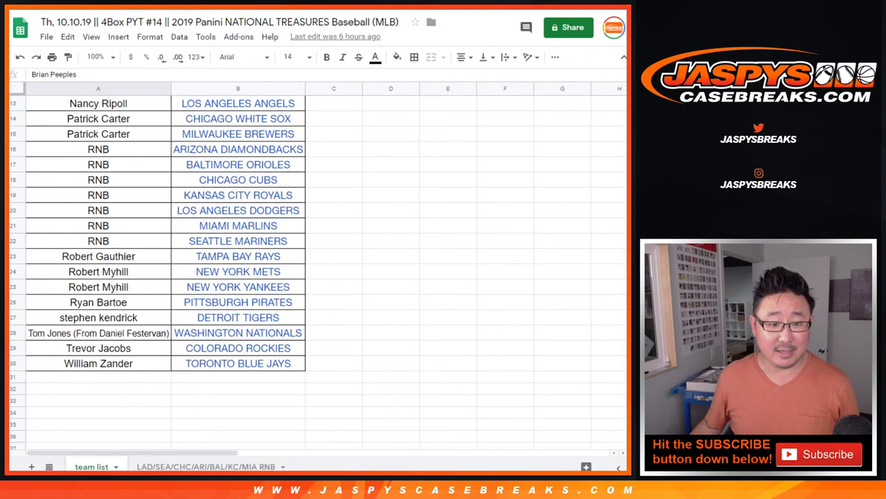
key("ctrl+shift+Down")
key("ctrl+c")
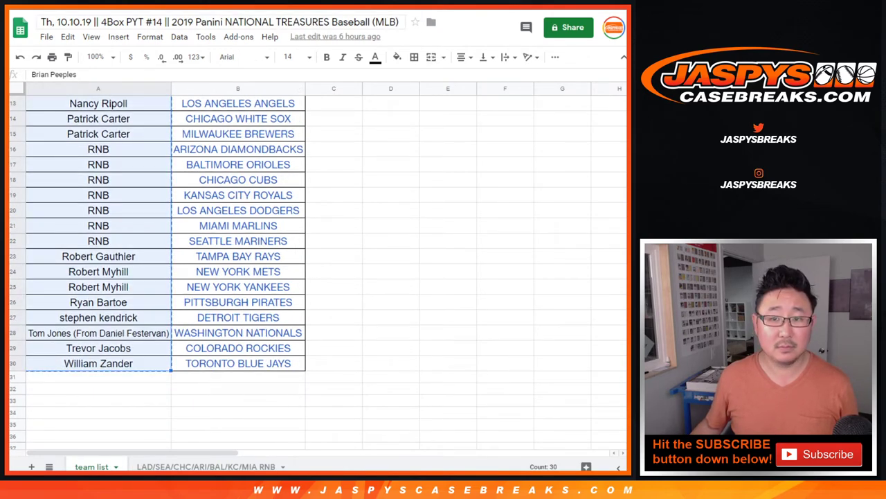
scroll(318, 270, "up", 4)
key("ctrl+shift+Tab")
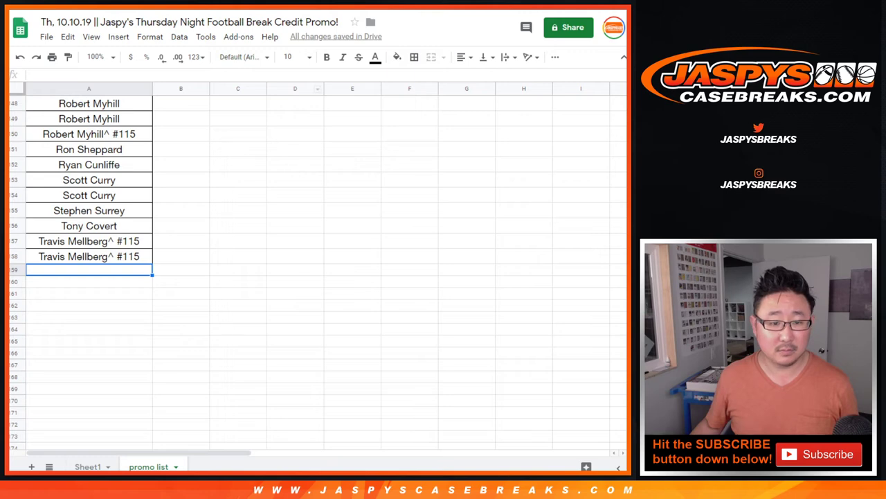
key("ctrl+v")
scroll(319, 270, "down", 6)
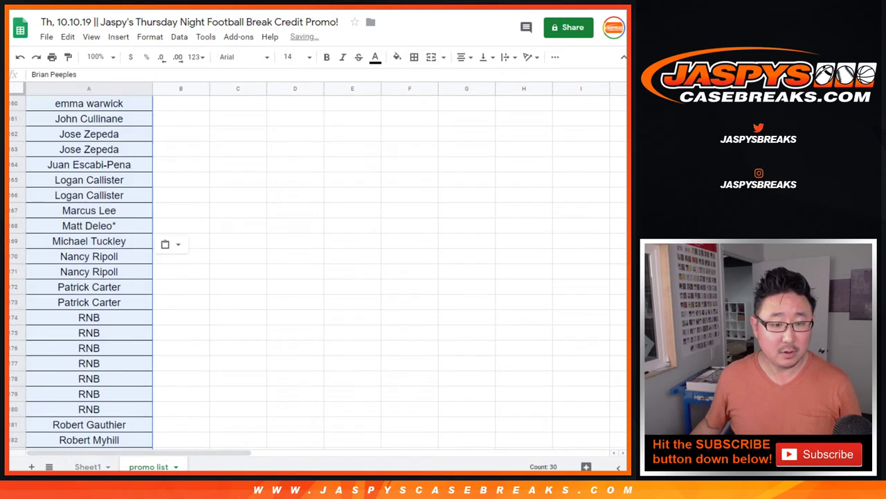
- Delete the RNB placeholders and move the remaining names up to start at A174
left_click(89, 164)
left_click(89, 256, "shift")
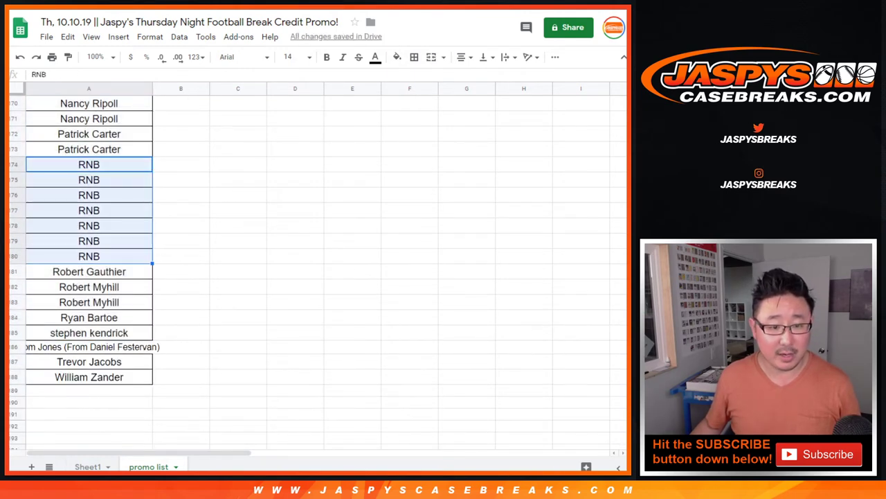
key("Delete")
left_click(88, 247)
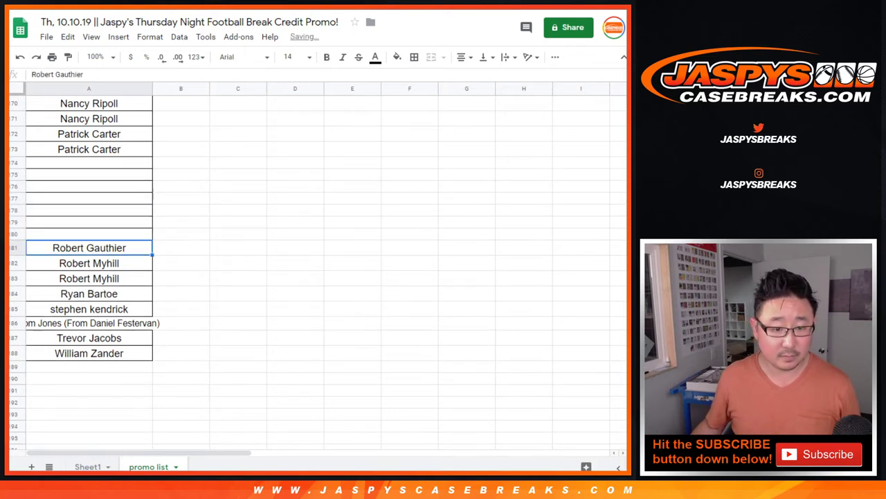
left_click(89, 353, "shift")
key("ctrl+x")
left_click(89, 164)
key("ctrl+v")
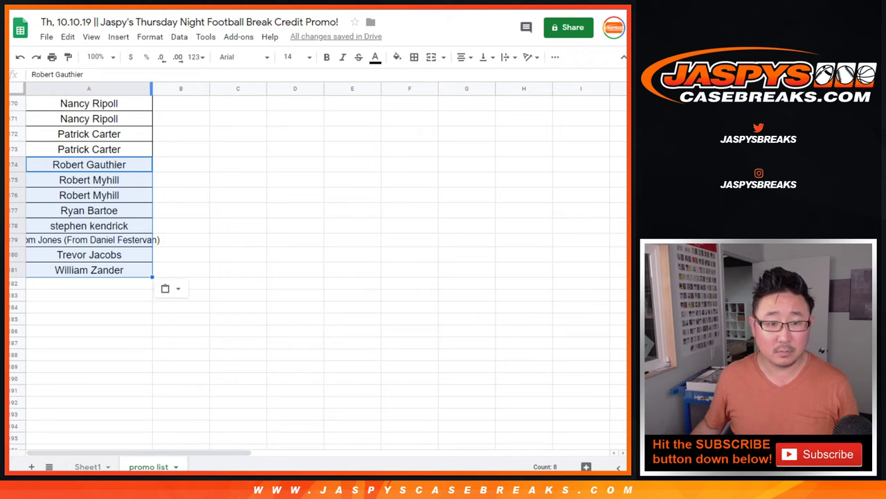
- Widen column A so the longest name fits
left_click_drag(153, 88, 171, 88)
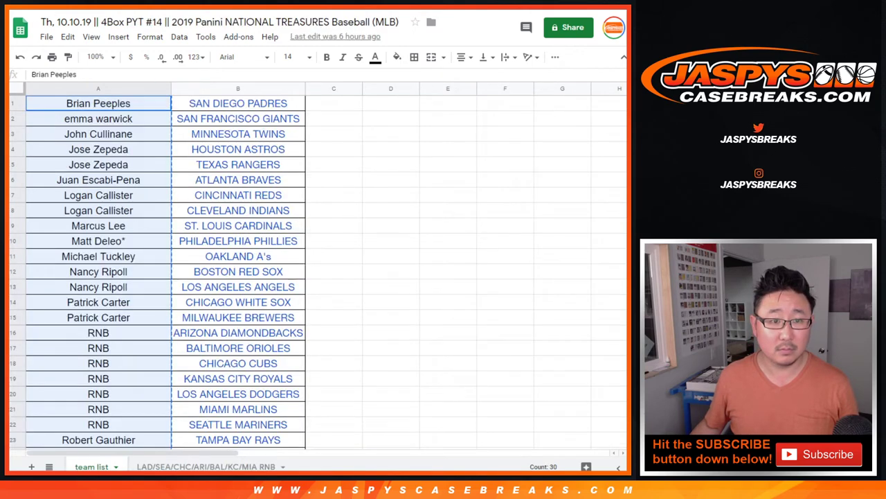
scroll(319, 270, "down", 4)
scroll(319, 270, "up", 4)
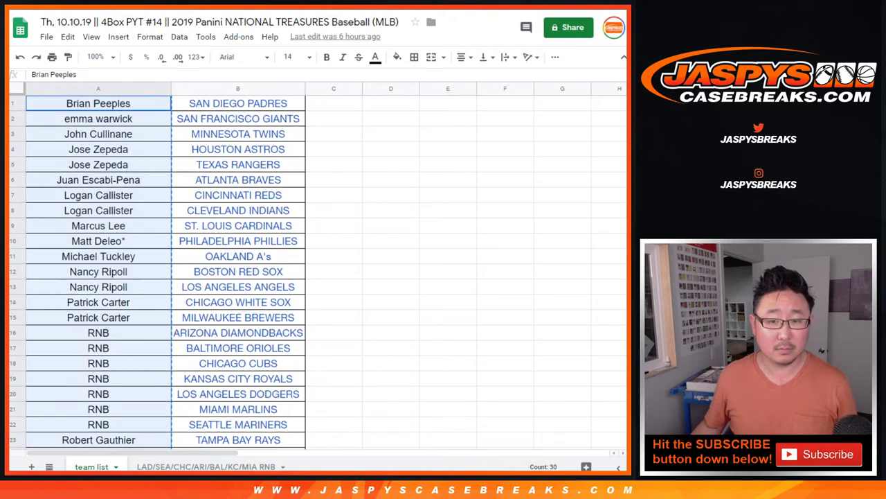
scroll(319, 270, "down", 5)
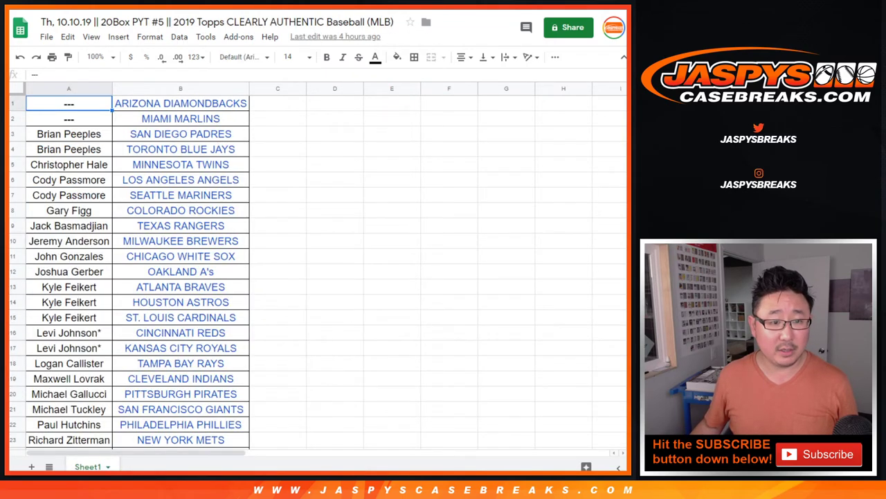
- Copy the 28 real names from the next list and paste them below the promo list
left_click(69, 134)
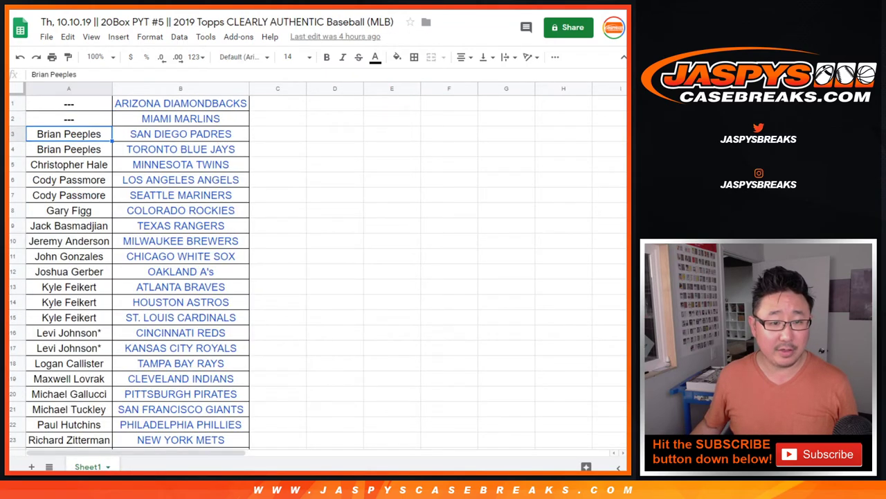
scroll(129, 270, "down", 4)
key("ctrl+shift+Down")
scroll(129, 270, "up", 4)
key("ctrl+c")
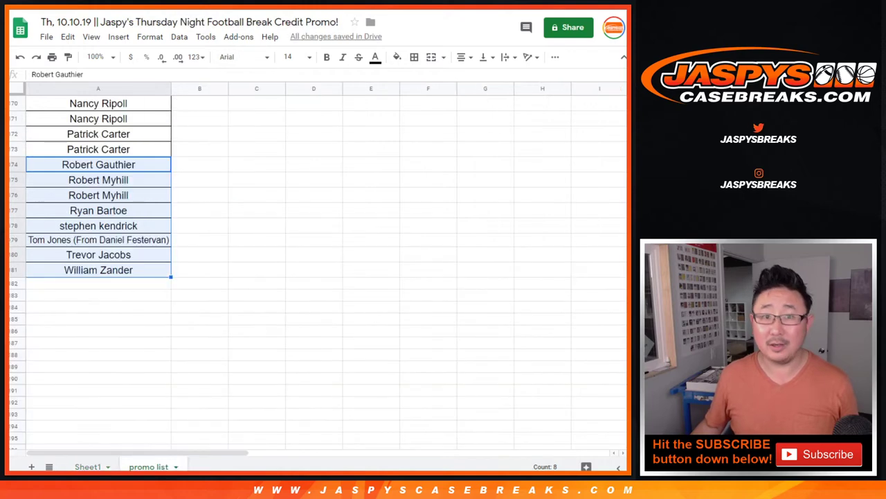
left_click(98, 282)
key("ctrl+v")
scroll(98, 270, "down", 5)
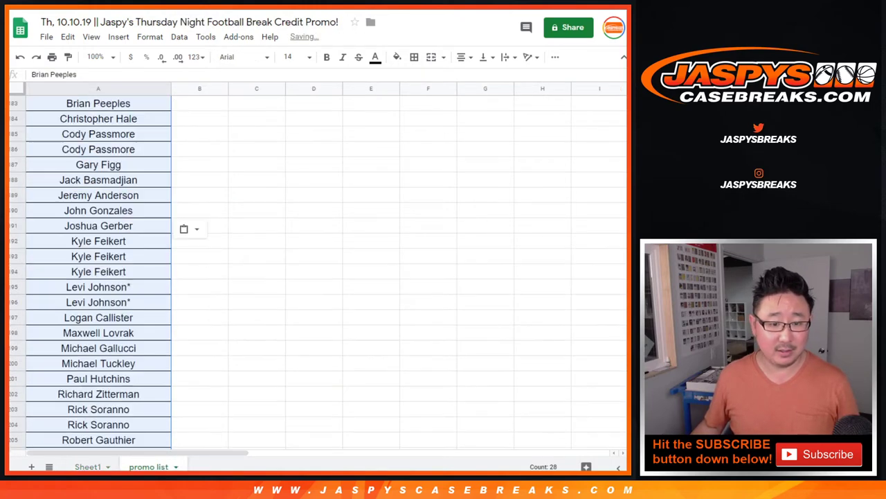
left_click(97, 361)
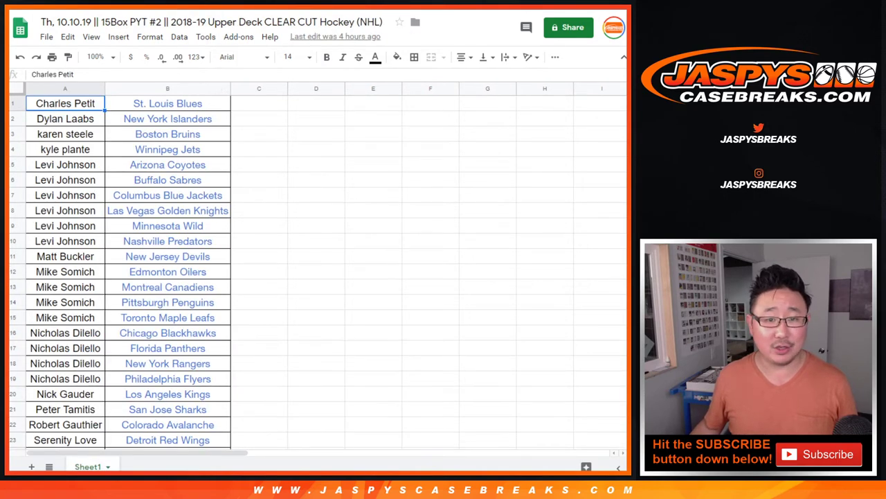
- Copy the 31 Clear Cut Hockey names and paste them into the promo list at A210
scroll(167, 271, "down", 4)
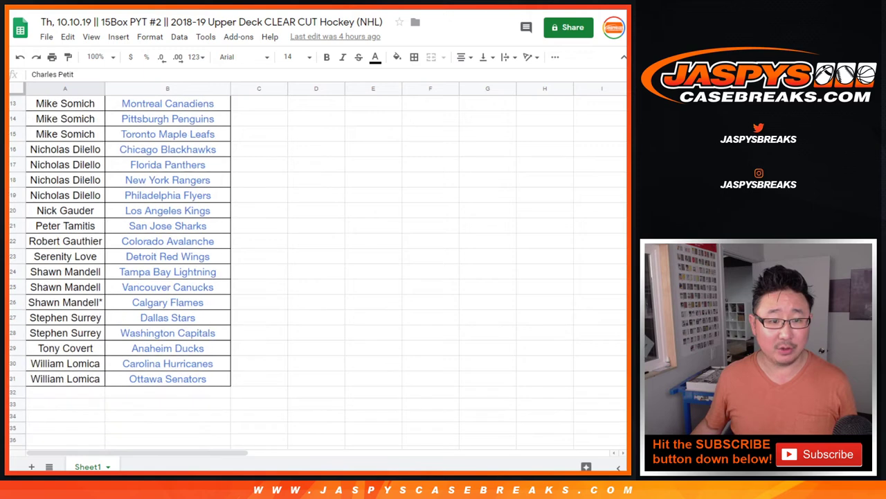
scroll(166, 270, "down", 1)
key("ctrl+shift+Down")
scroll(166, 270, "up", 5)
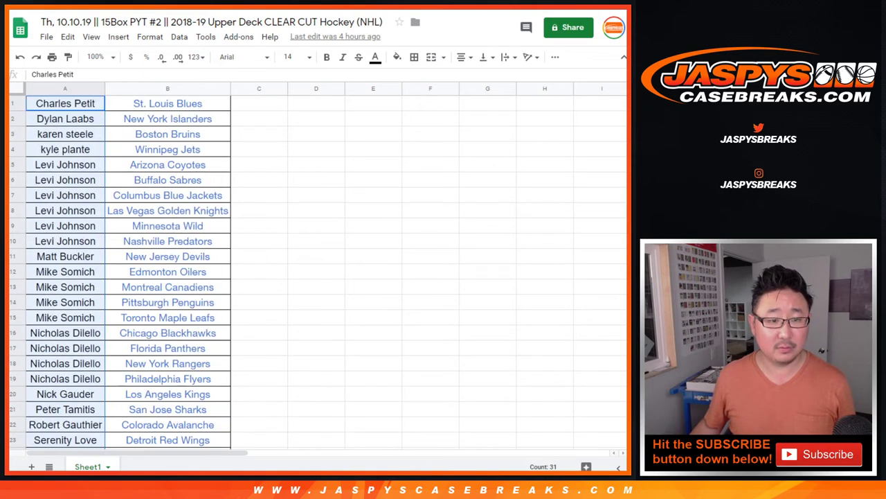
key("ctrl+c")
key("ctrl+Tab")
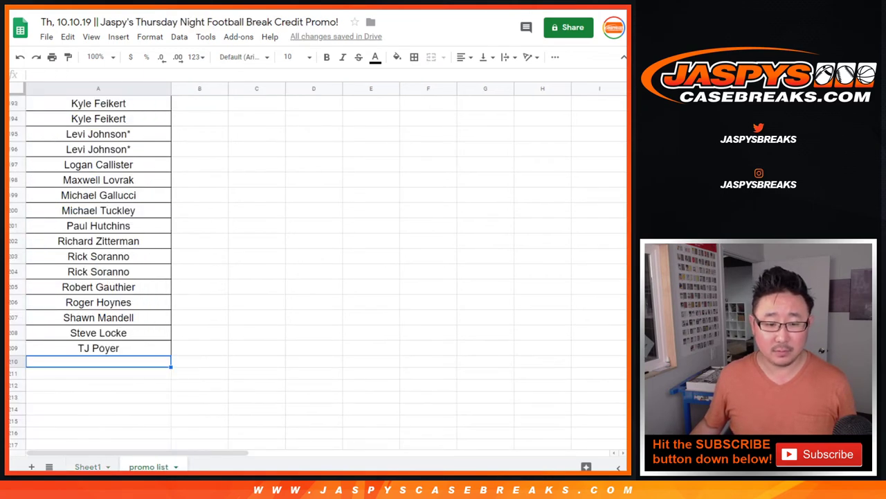
key("ctrl+v")
- Select the whole 240-name list from A240 up to A1
scroll(97, 270, "down", 10)
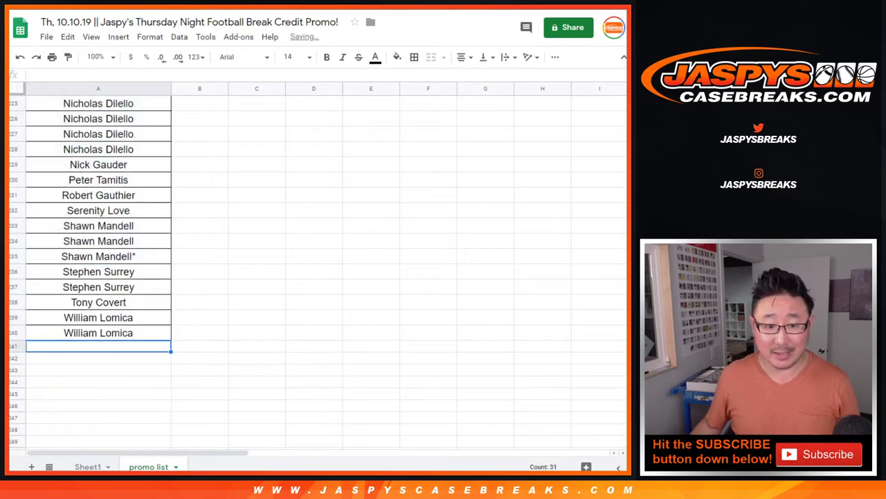
left_click(98, 333)
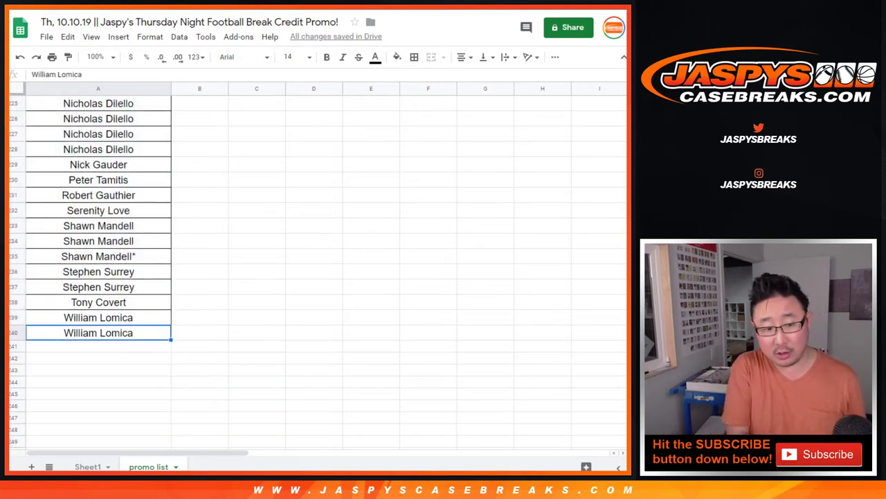
key("ctrl+shift+Up")
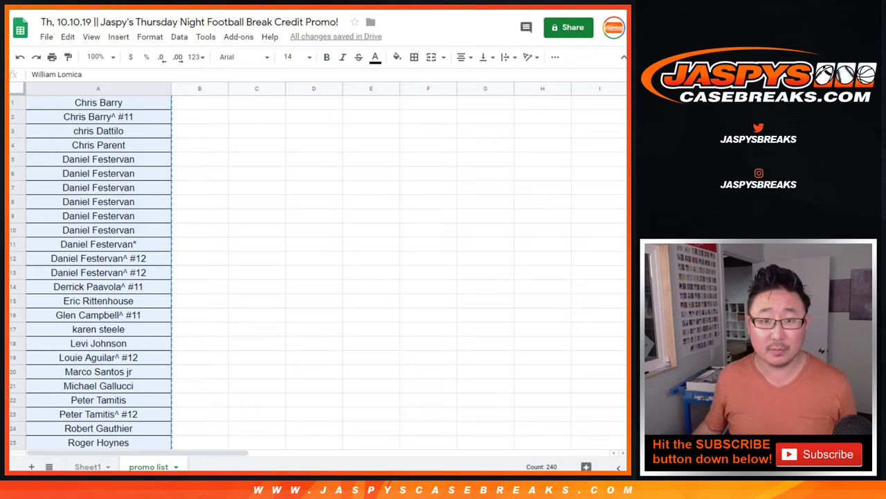
- Paste the 240-name entrant list into the List Randomizer box
key("ctrl+v")
scroll(189, 335, "up", 10)
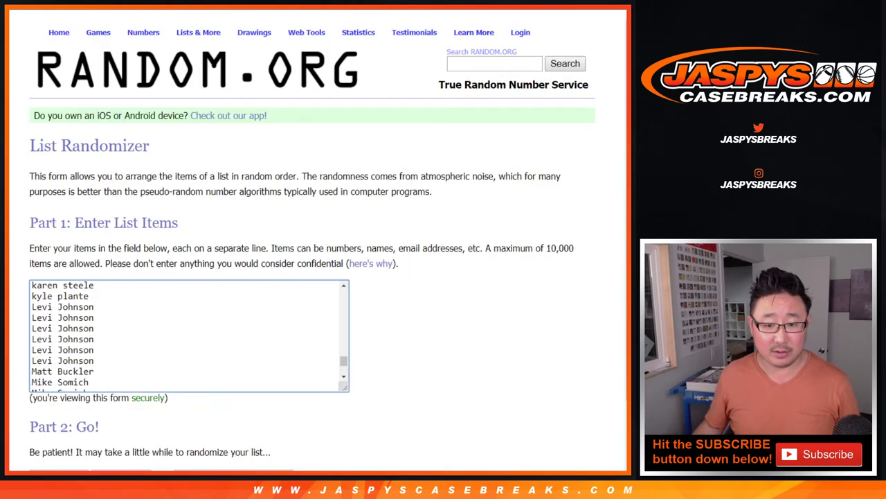
scroll(189, 335, "up", 10)
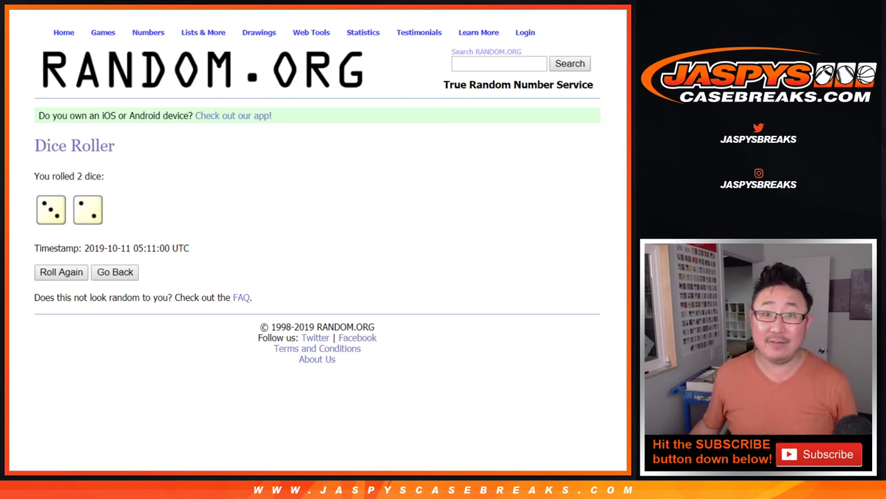
- Randomize the list repeatedly until the page notes it was randomized 5 times
key("ctrl+Tab")
scroll(312, 242, "down", 1)
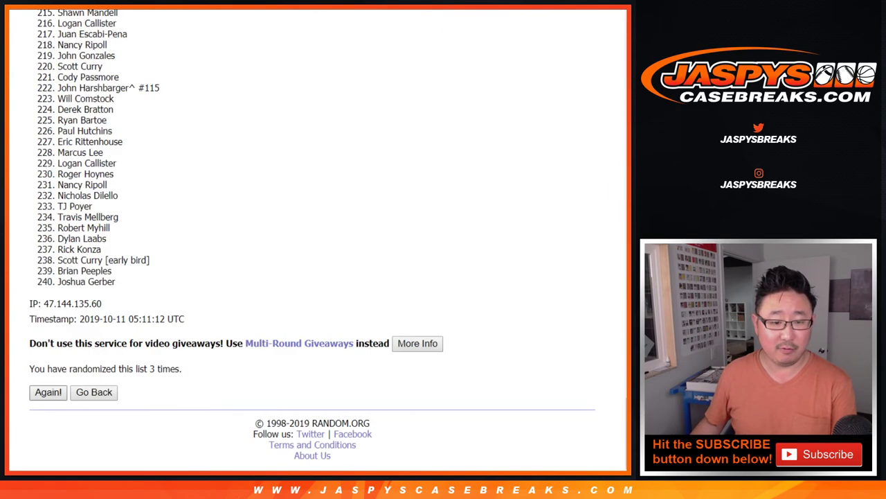
key("Return")
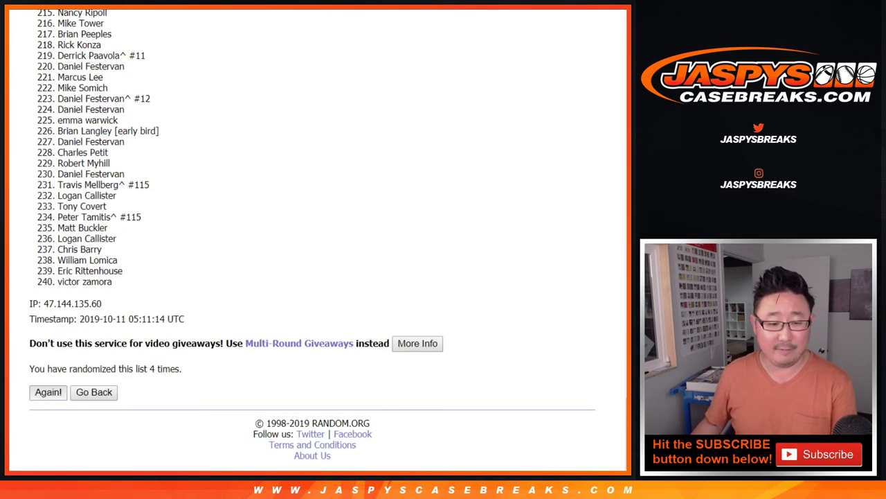
key("Return")
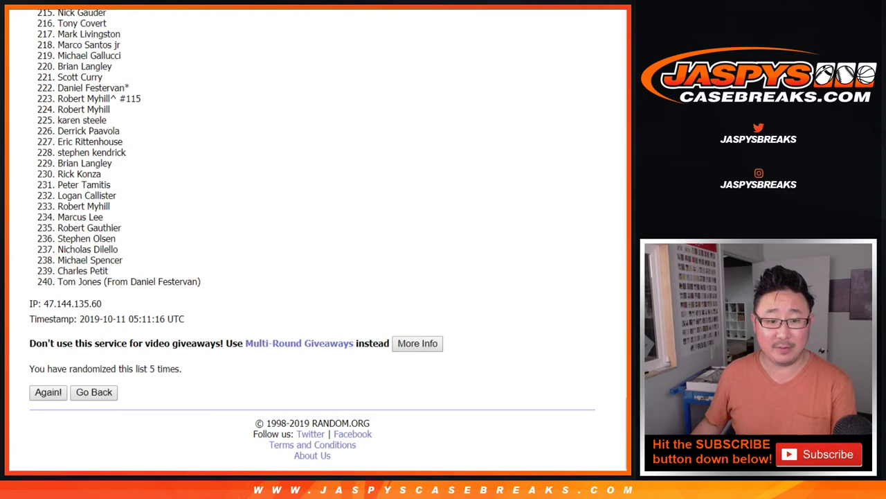
left_click_drag(181, 369, 144, 369)
- Check the sheet with the four $40.00 prizes, then return to the top of the randomized results
key("ctrl+Tab")
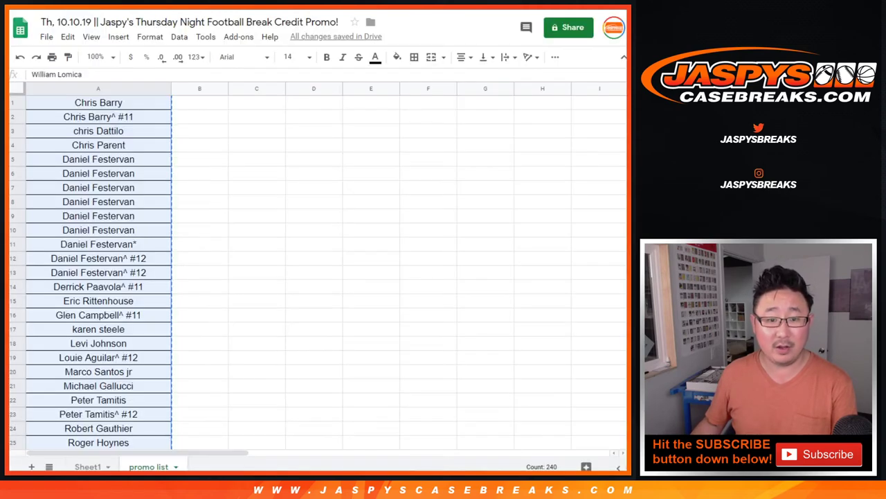
key("ctrl+shift+Page_Up")
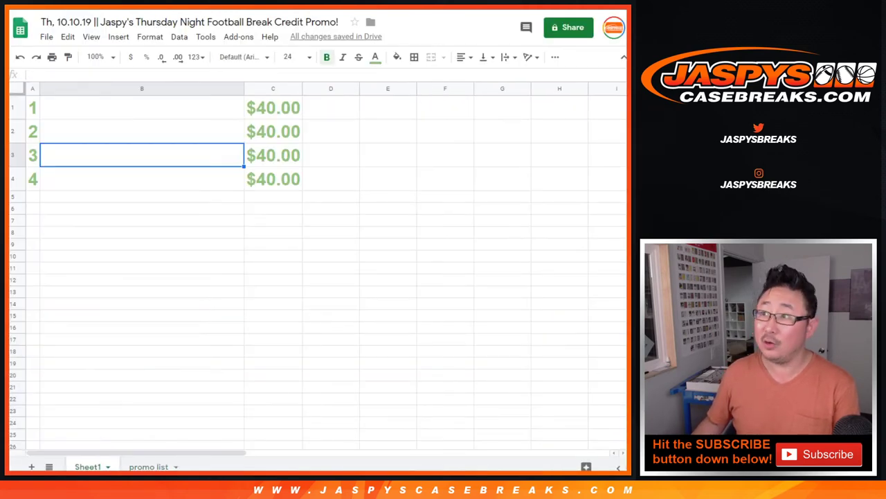
key("ctrl+shift+Tab")
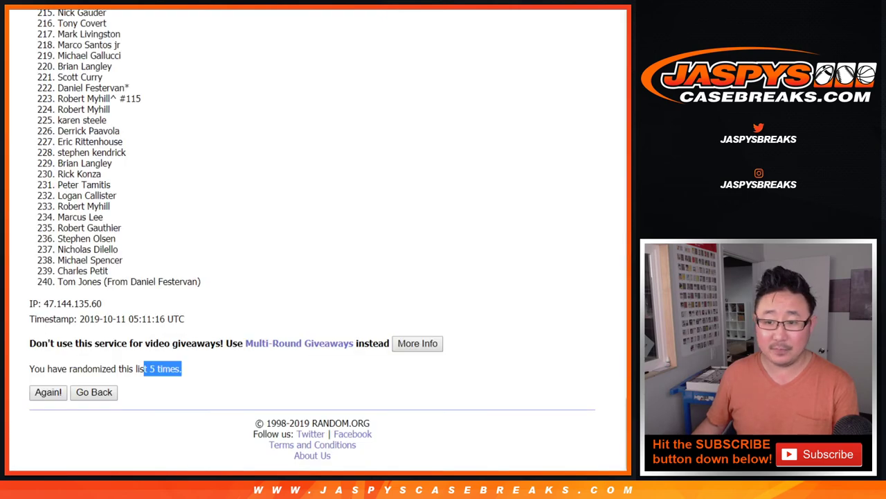
scroll(311, 239, "up", 6)
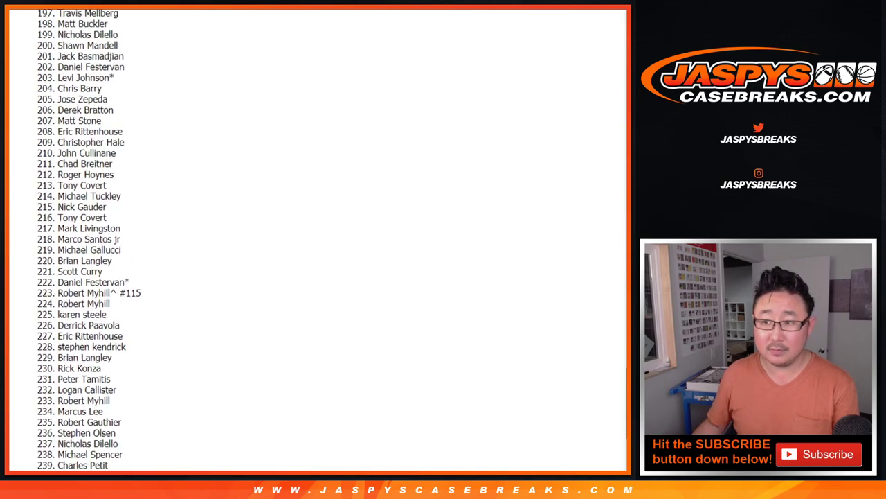
scroll(312, 239, "up", 9)
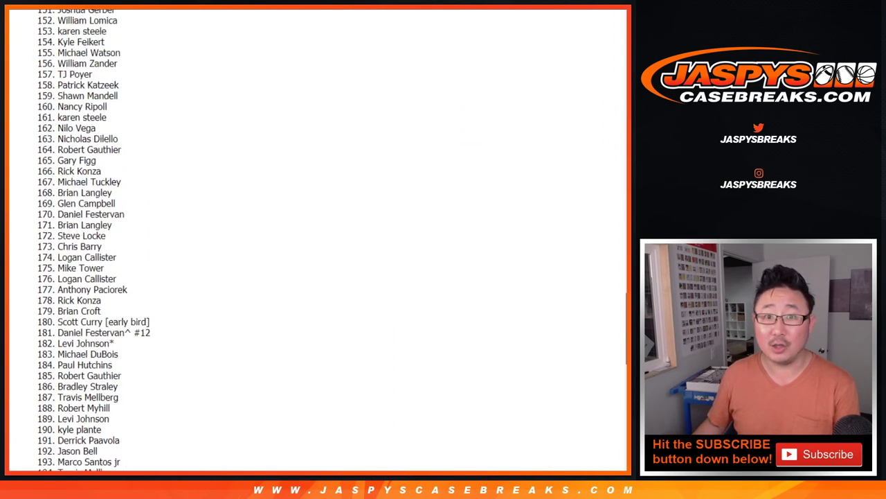
scroll(311, 239, "up", 5)
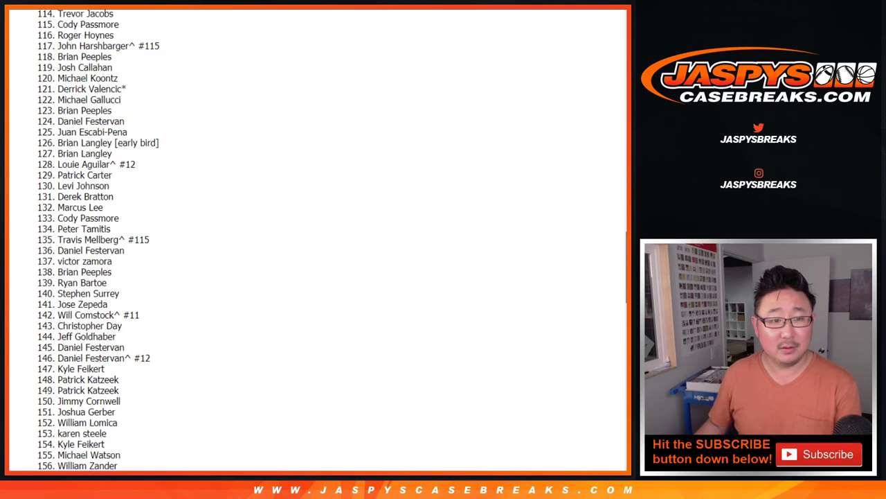
scroll(312, 239, "up", 7)
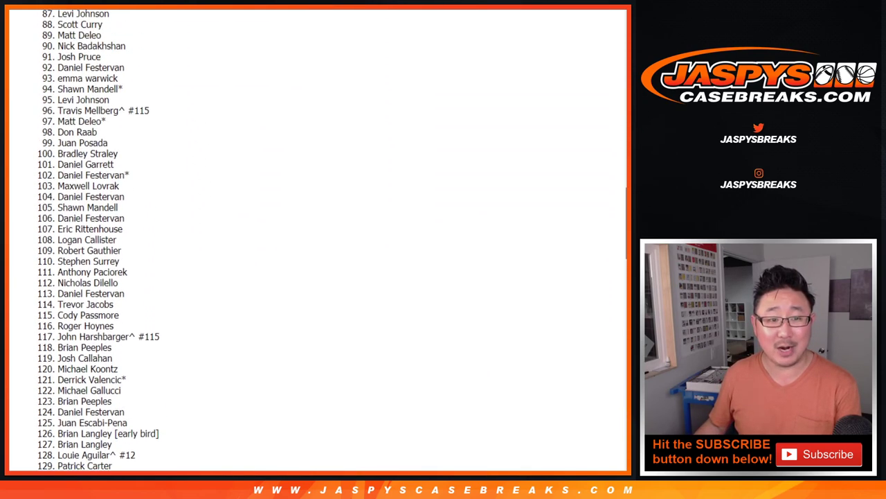
scroll(311, 239, "up", 7)
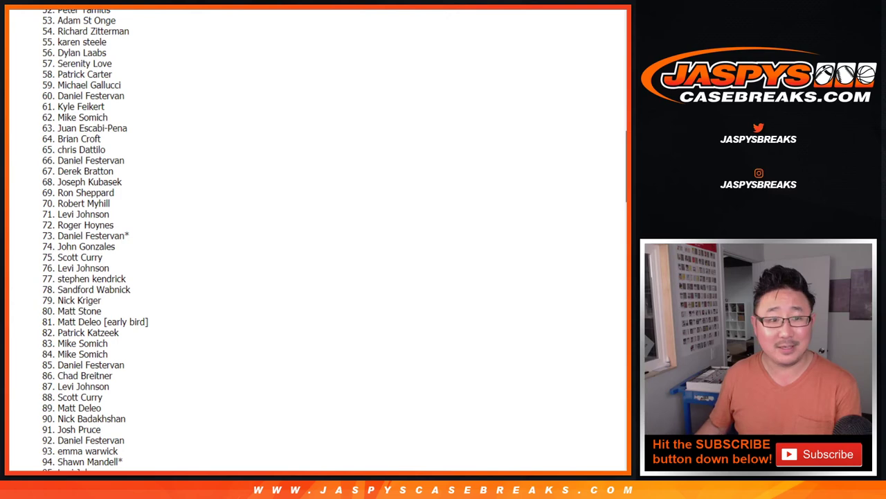
scroll(312, 238, "up", 7)
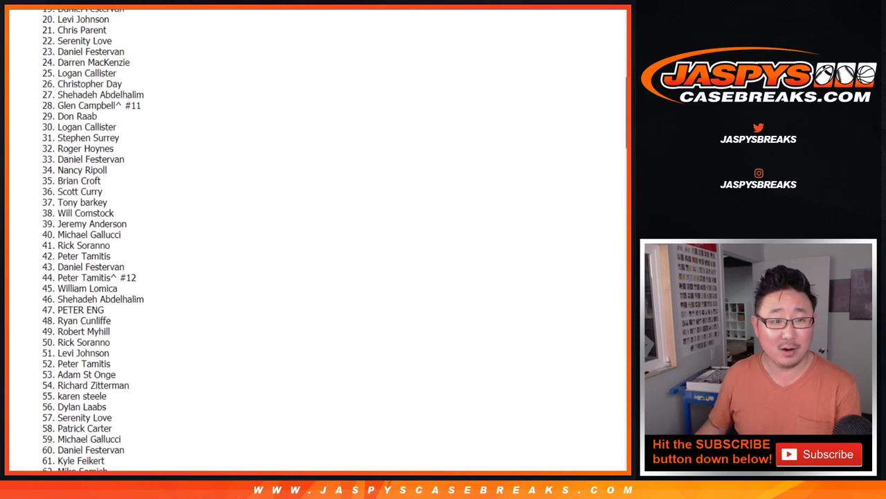
- Select all 240 randomized names in the results and return to Sheet1's four $40.00 slots
scroll(312, 239, "up", 3)
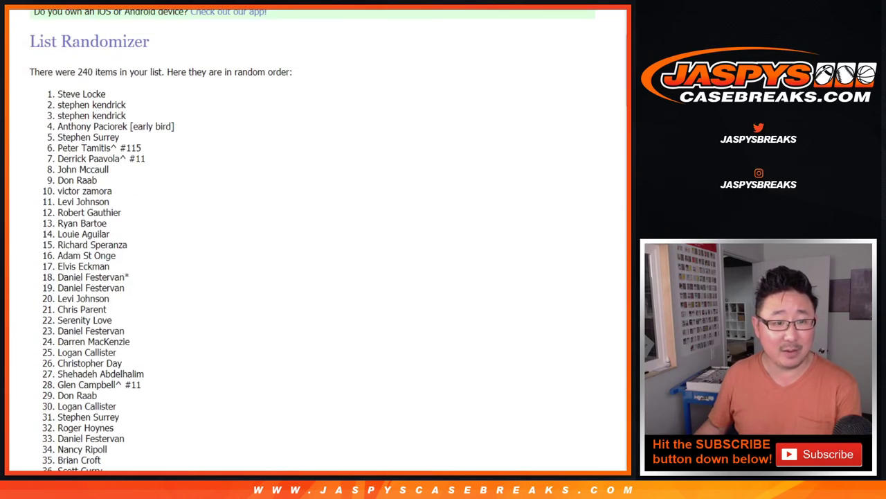
left_click_drag(57, 94, 119, 137)
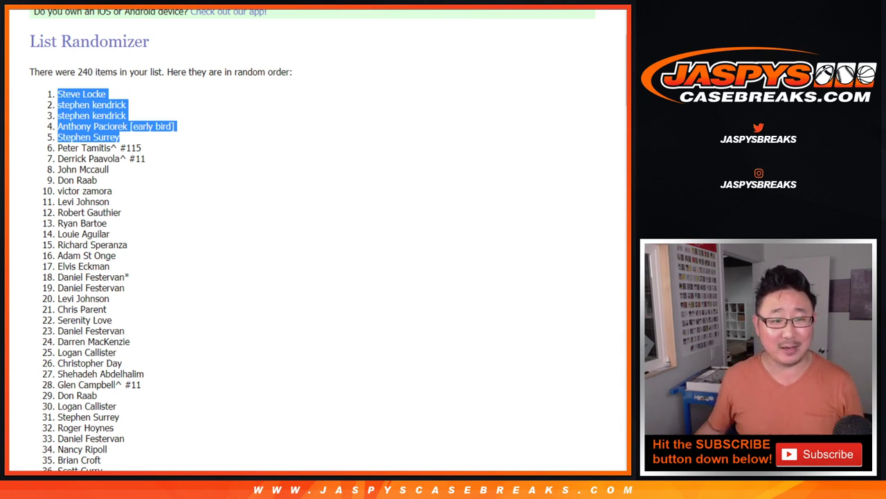
left_click_drag(57, 93, 174, 126)
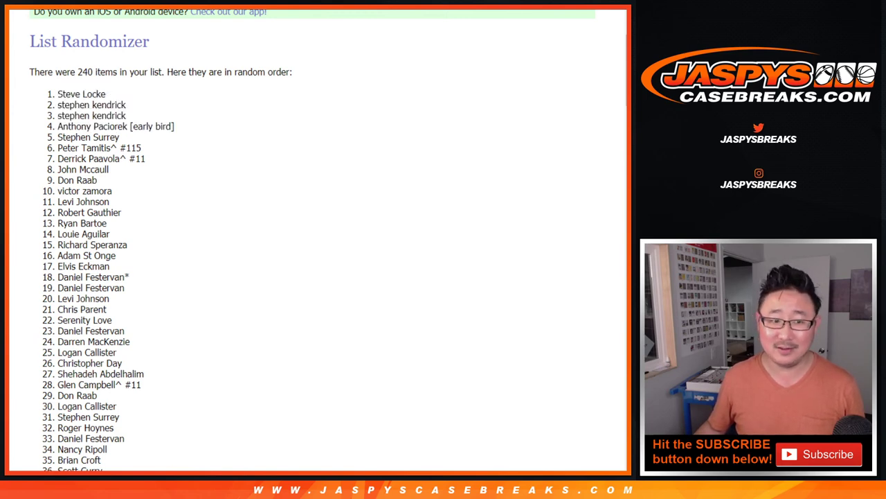
left_click_drag(57, 94, 200, 281)
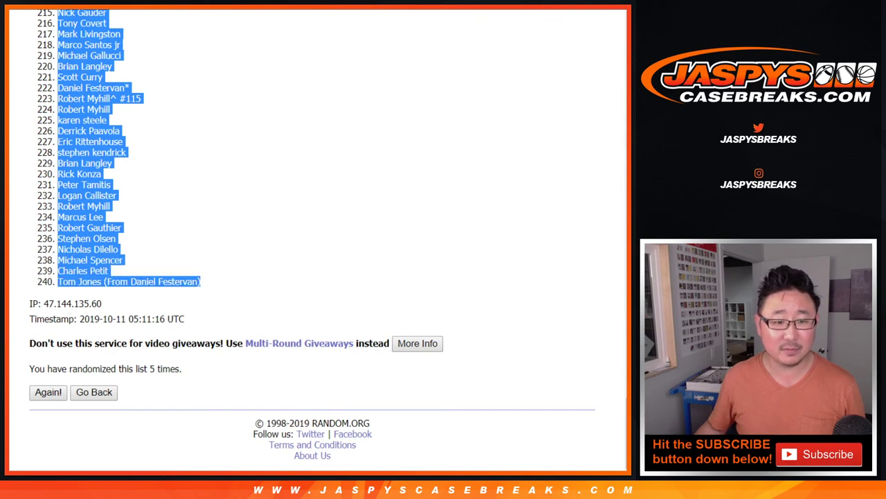
key("ctrl+Tab")
- Paste the randomized names into column B from B1 and center the top four, B1:B4
left_click(142, 107)
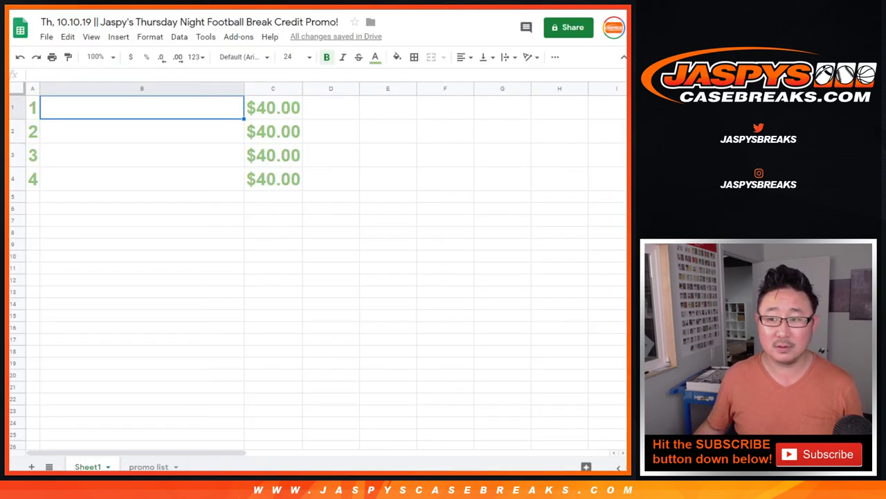
key("ctrl+v")
left_click_drag(142, 108, 142, 181)
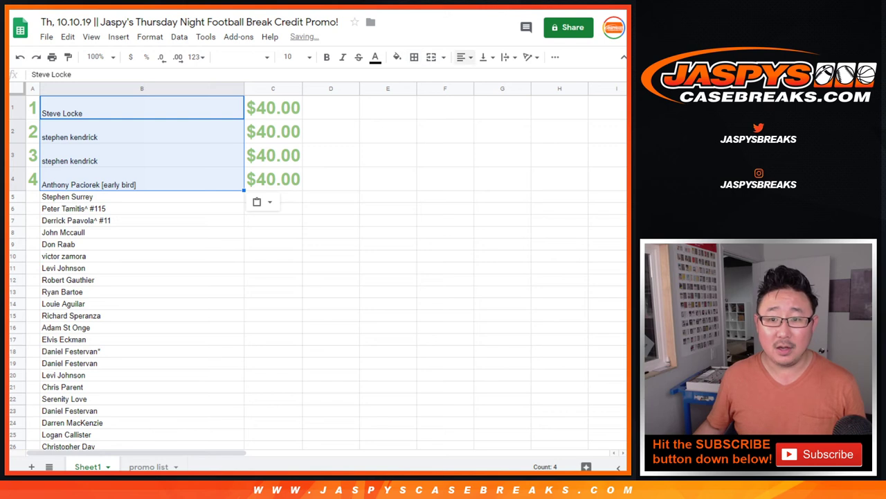
left_click(464, 57)
left_click(478, 76)
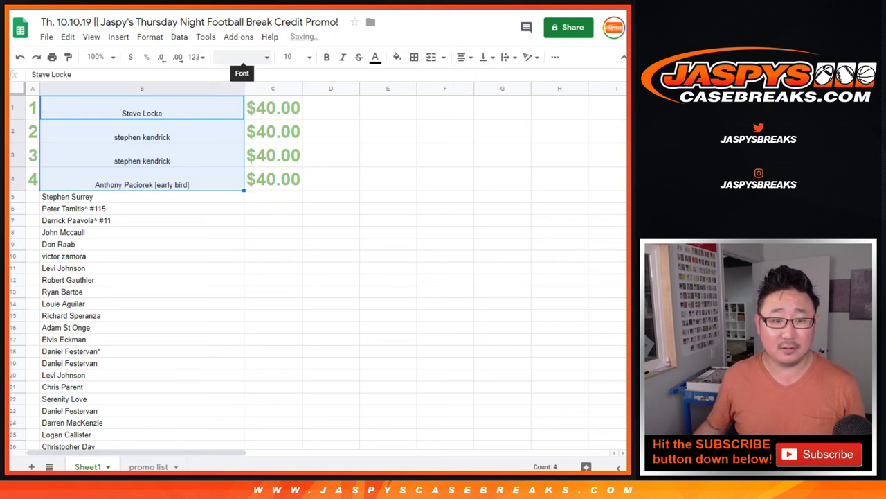
- Make the four winners' names 18 pt and bold beside the $40.00 prizes
left_click(241, 57)
left_click(241, 57)
left_click(291, 57)
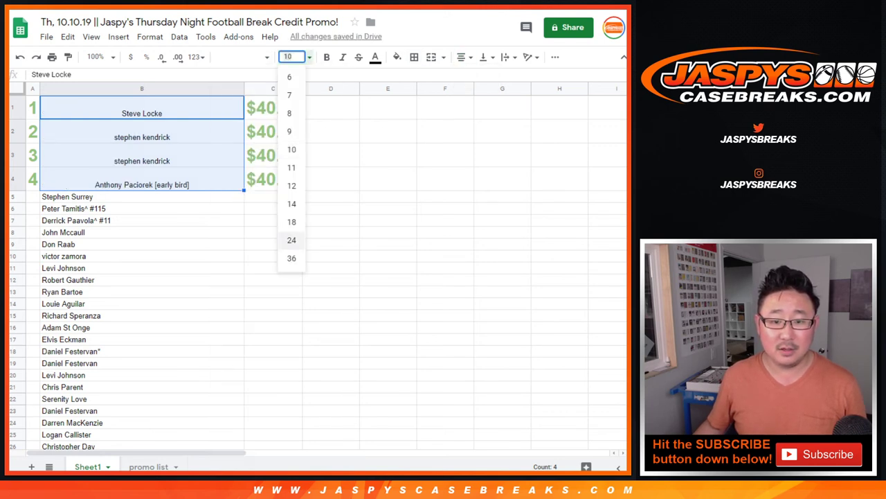
left_click(291, 239)
left_click(290, 57)
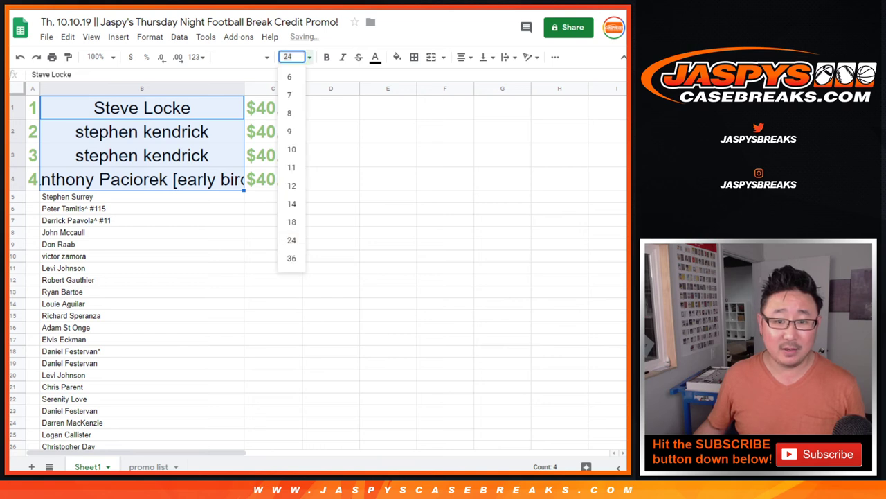
left_click(292, 222)
key("ctrl+b")
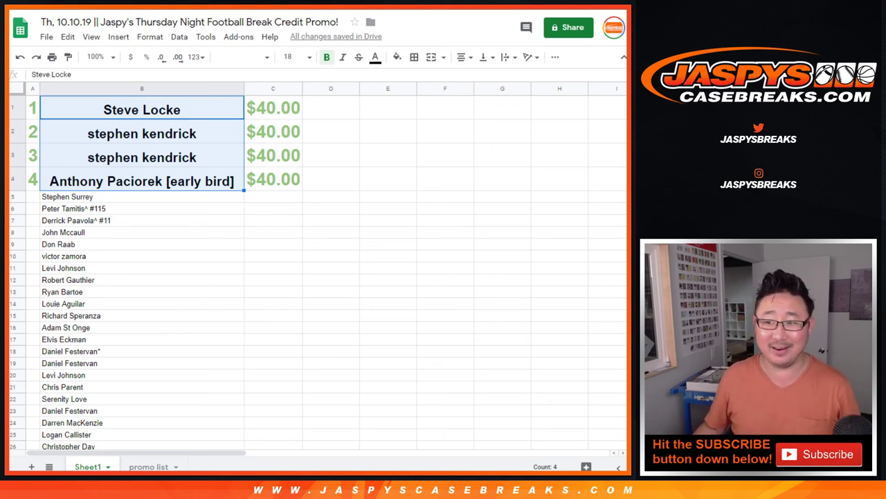
left_click(142, 109)
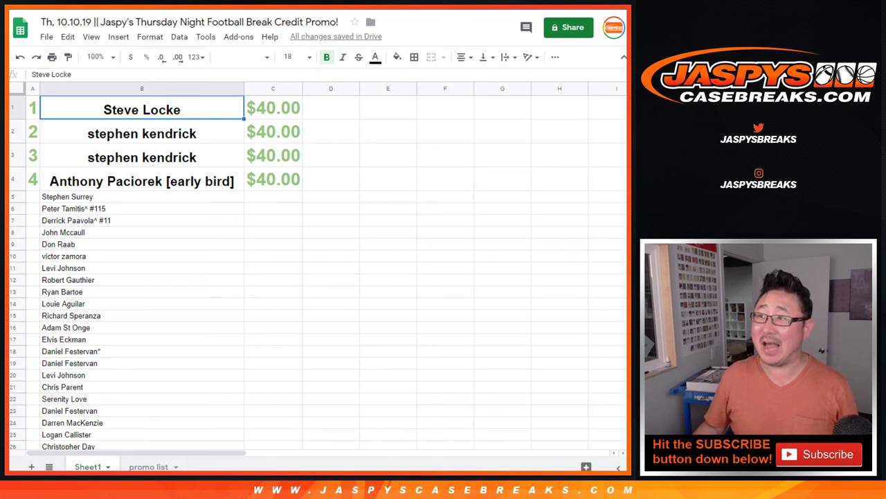